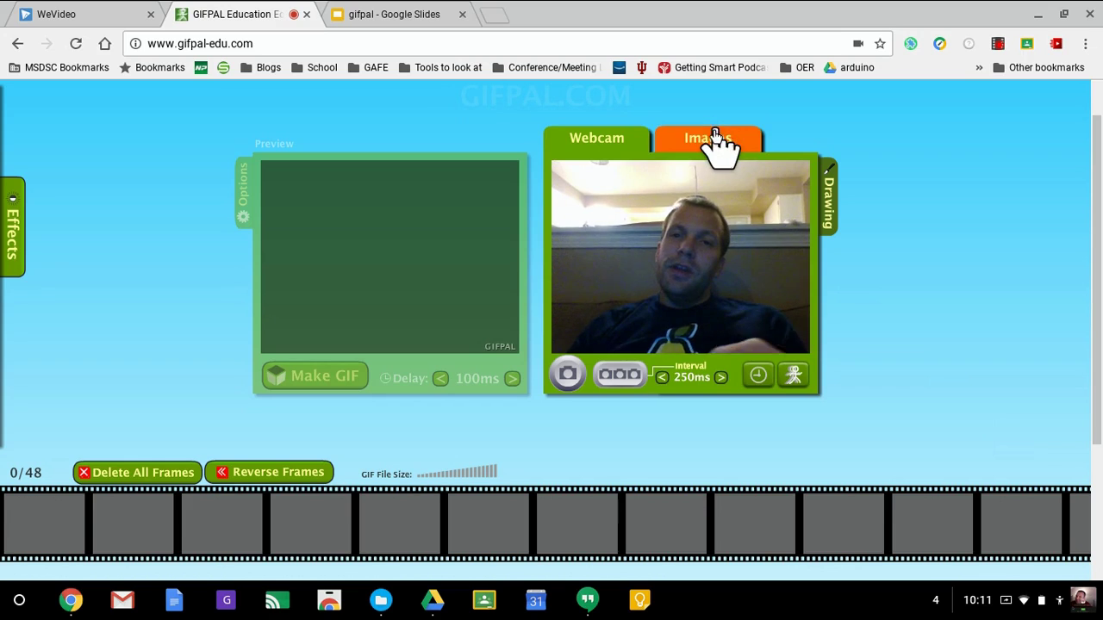
Look at the image source, return to the webcam source, and view the gifpal Google Slides presentation before returning to GIFPAL.
left_click(712, 138)
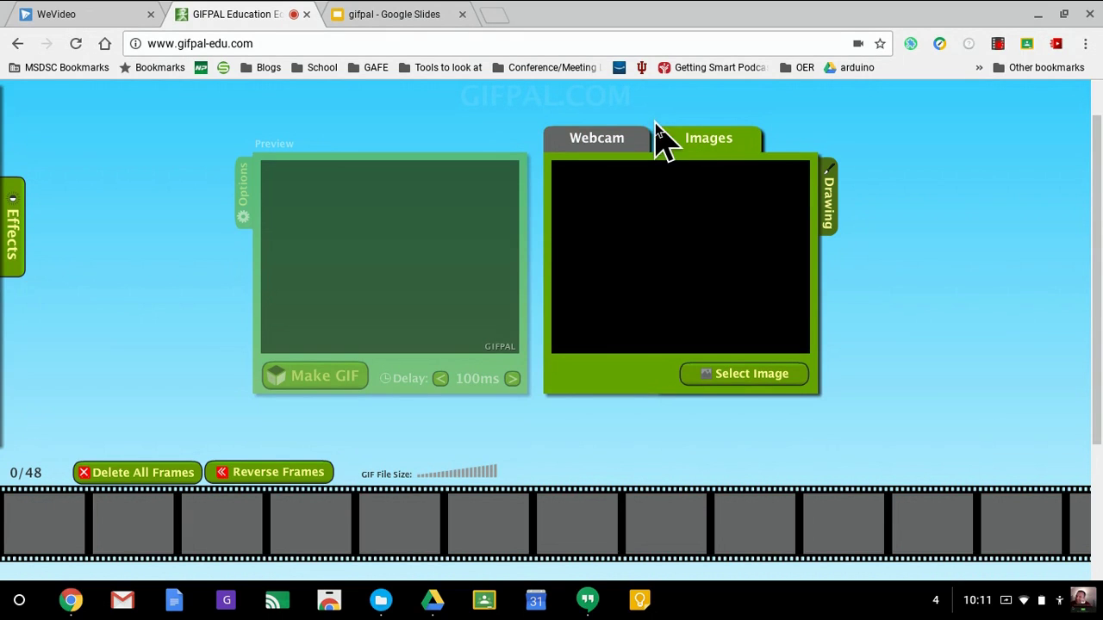
left_click(600, 148)
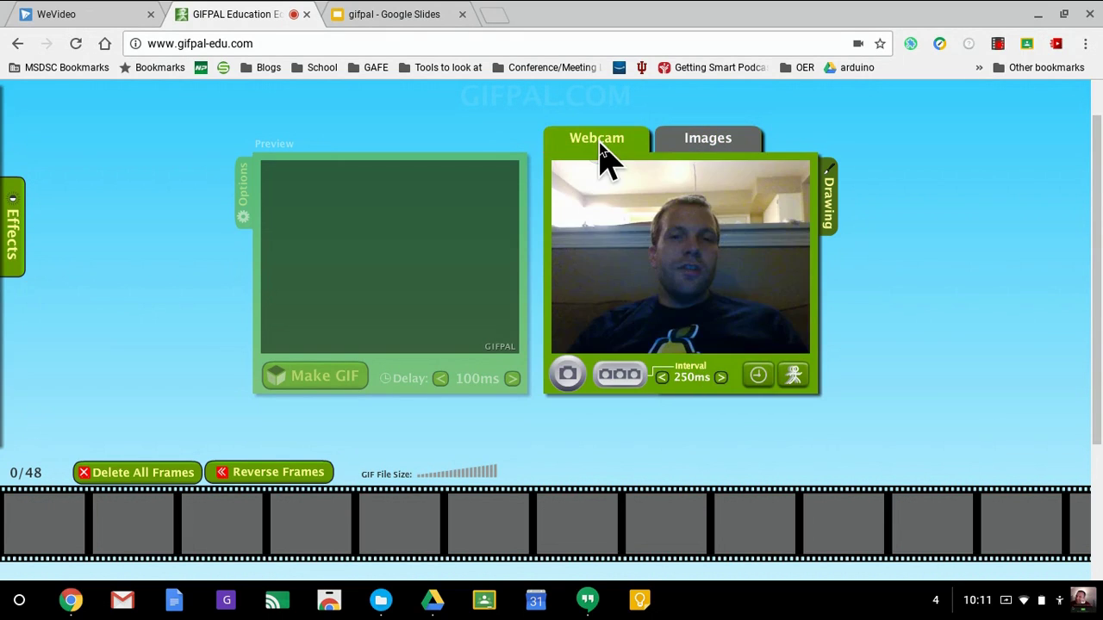
left_click(404, 19)
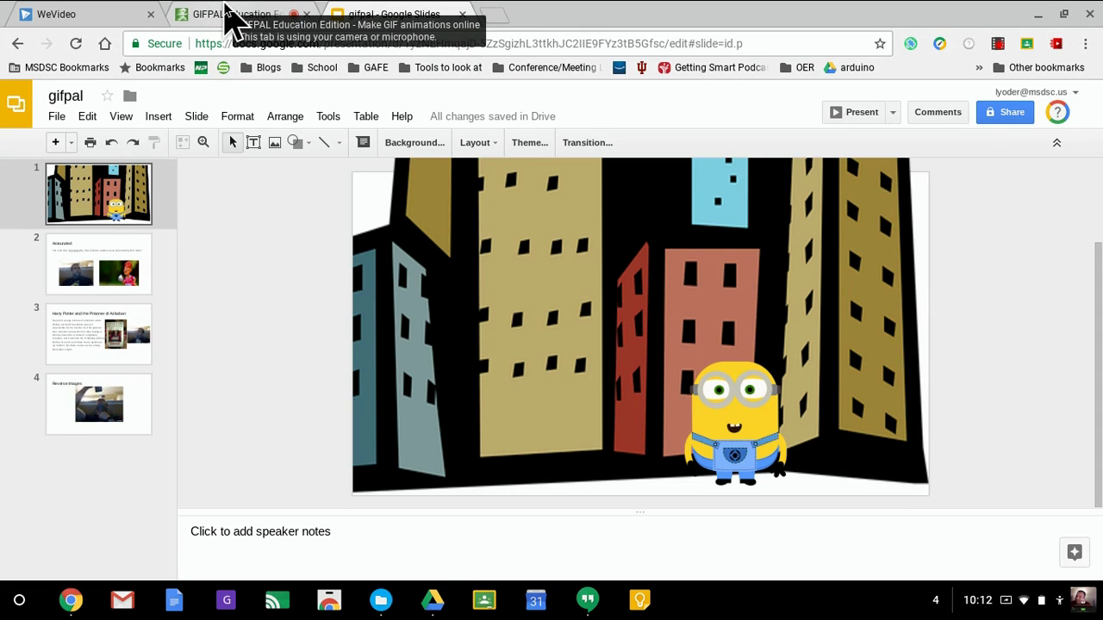
left_click(229, 17)
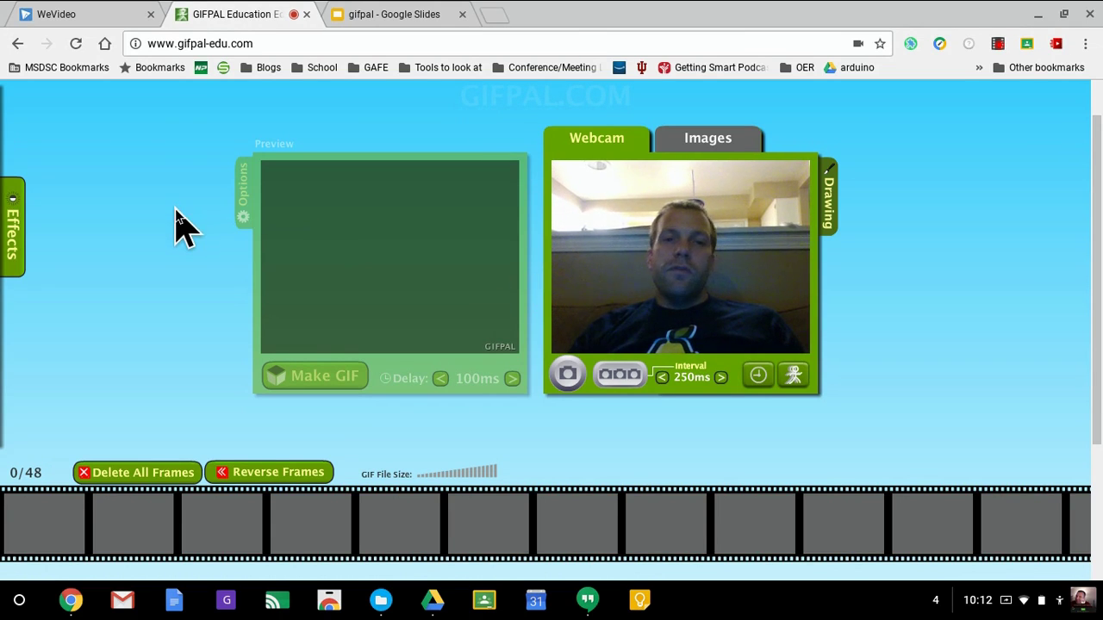
Apply the Cartoonize effect to the webcam picture and turn on the ghost overlay of the previous frame.
left_click(10, 227)
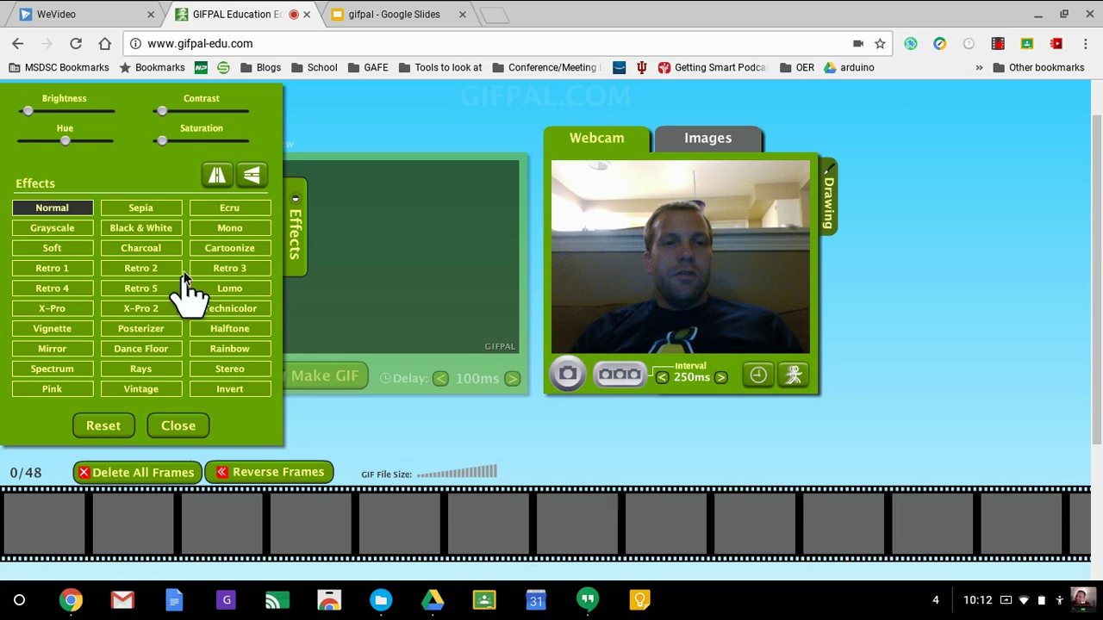
left_click(223, 250)
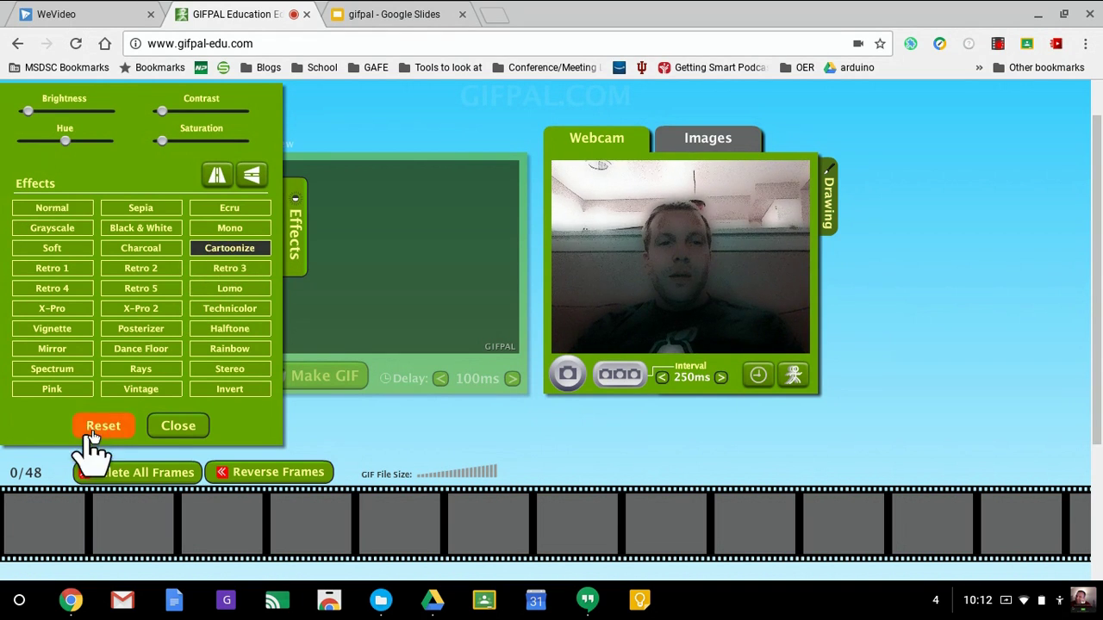
left_click(177, 431)
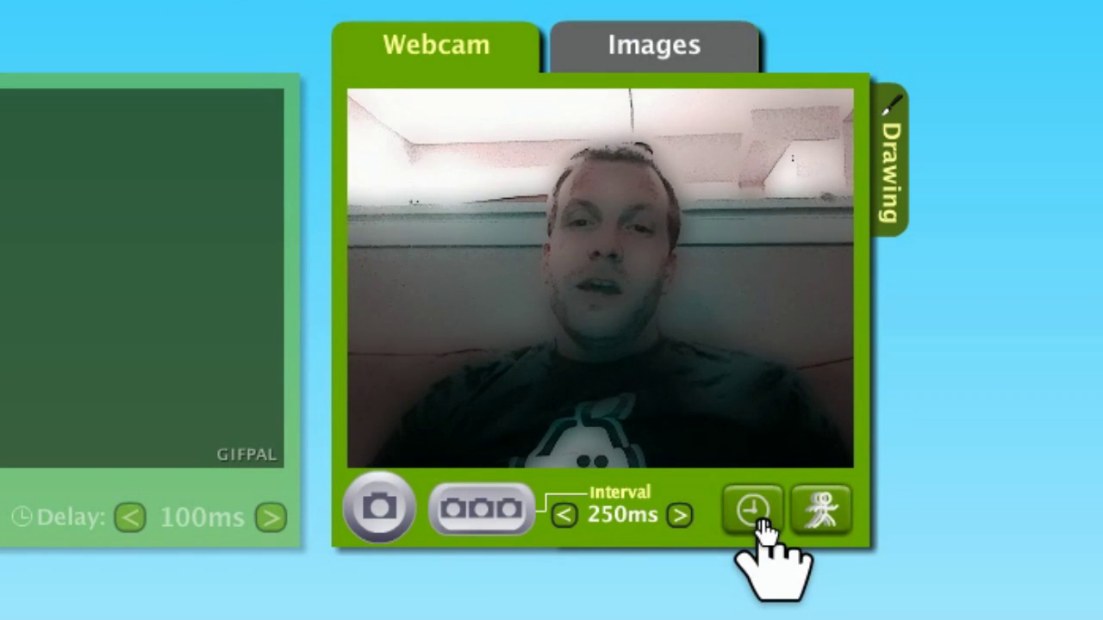
left_click(817, 515)
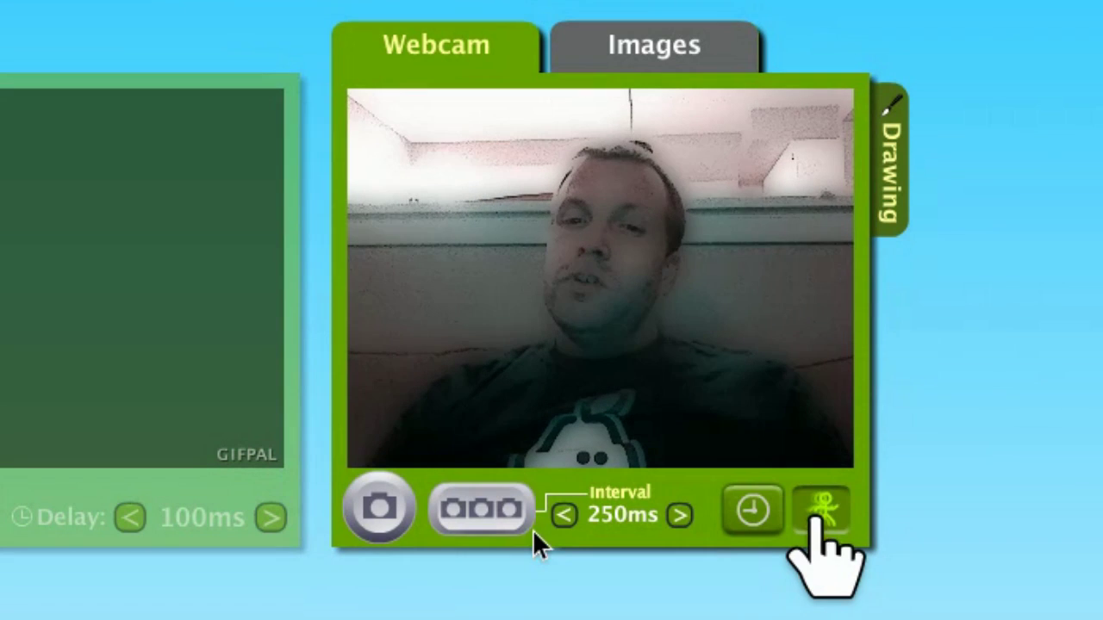
Capture eleven single webcam frames one at a time, and delete all frames from the filmstrip.
left_click(371, 521)
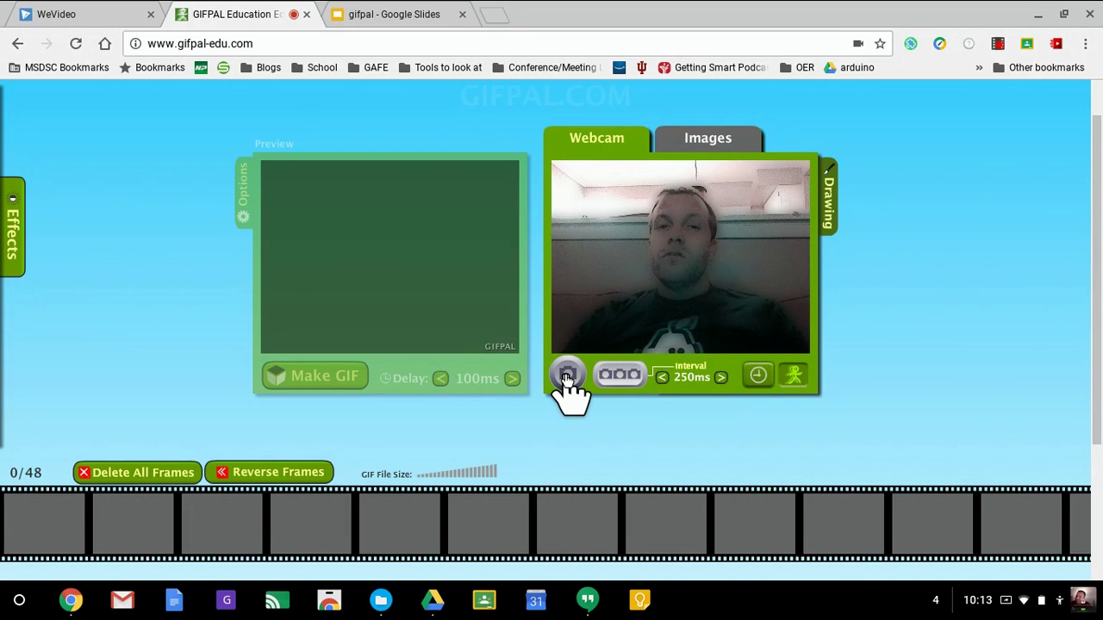
left_click(568, 379)
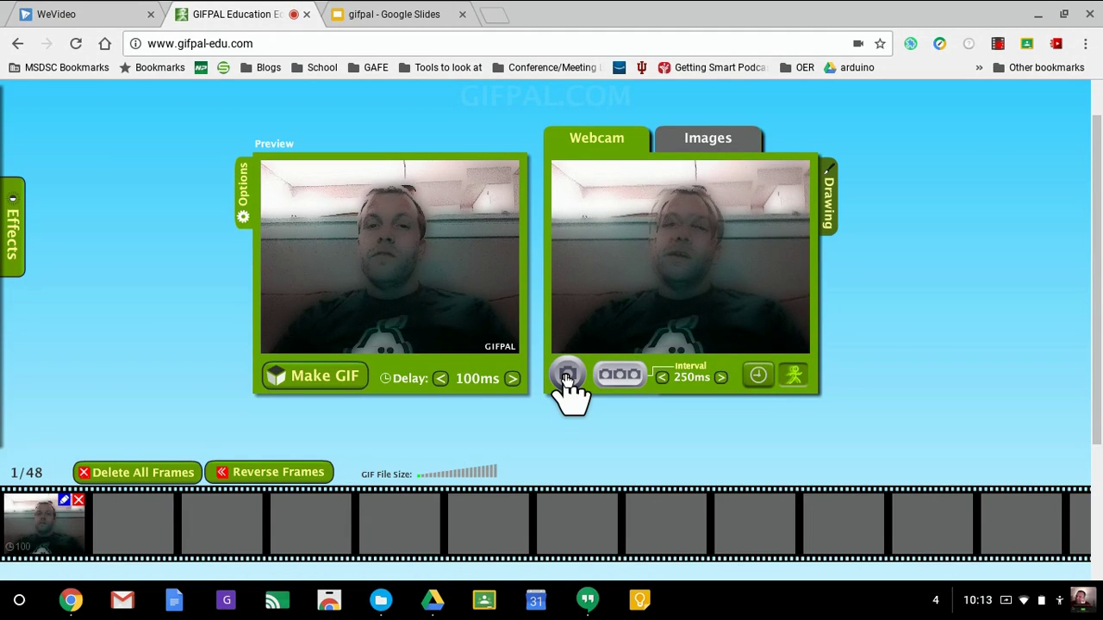
left_click(568, 379)
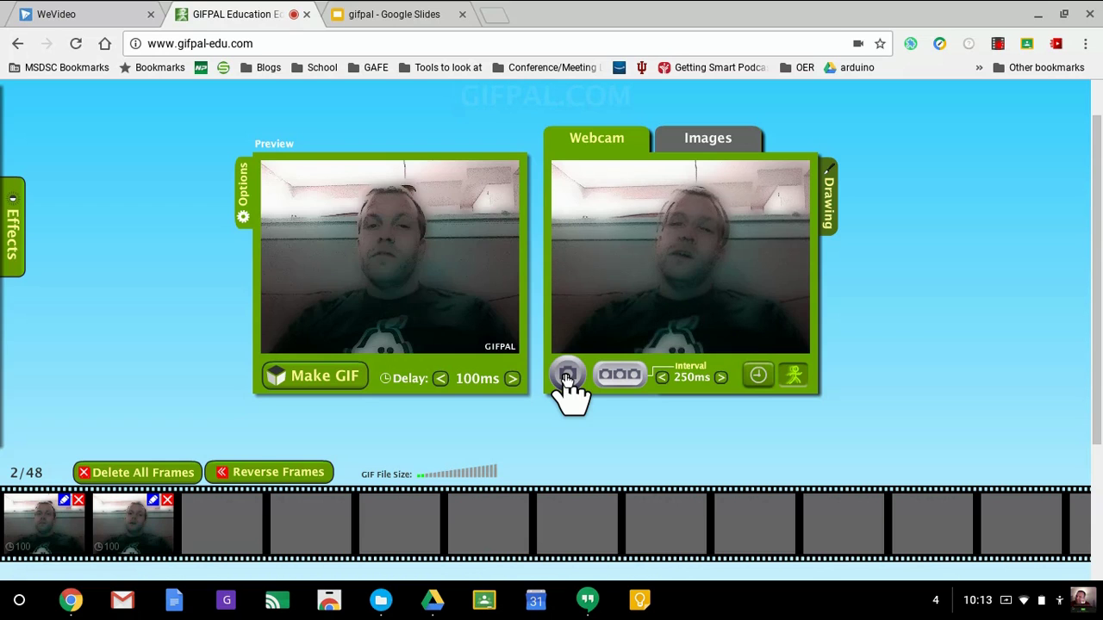
left_click(568, 379)
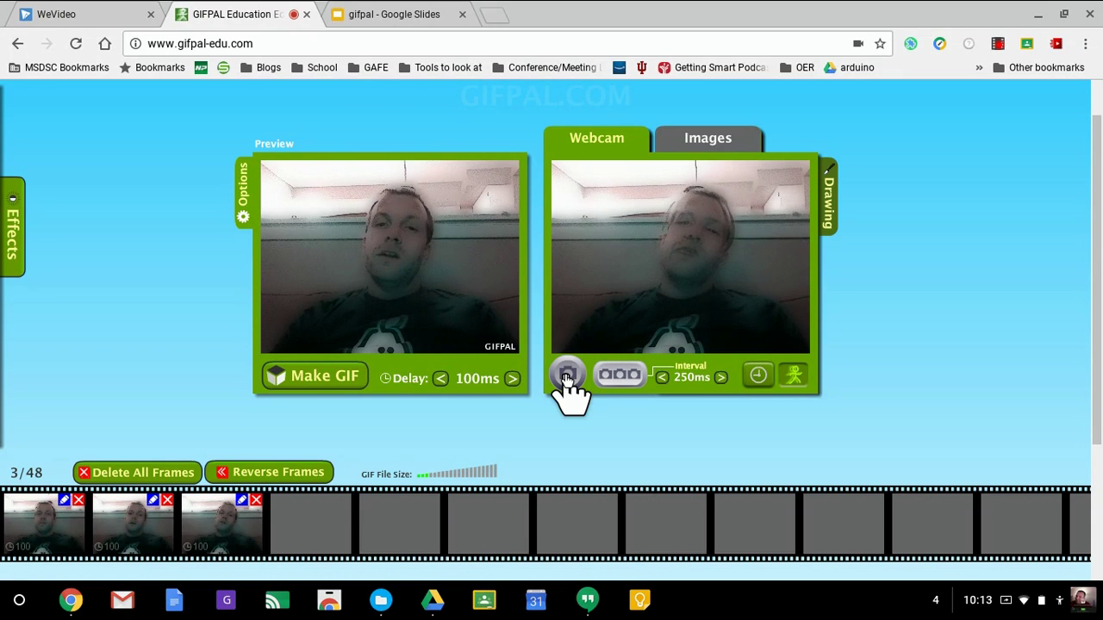
left_click(568, 379)
left_click(568, 379)
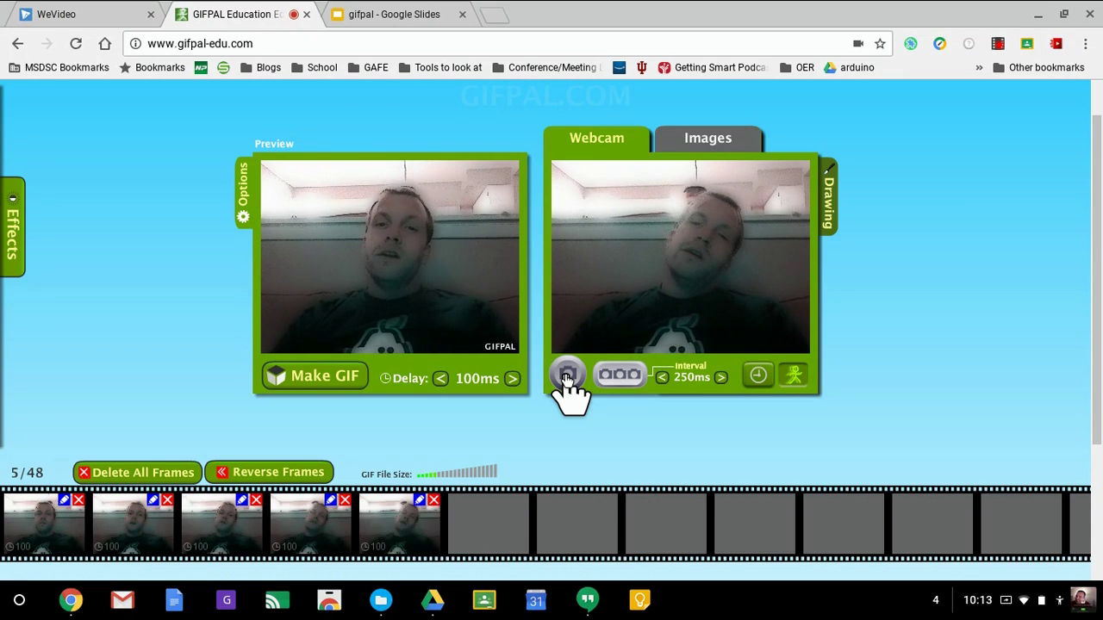
left_click(568, 379)
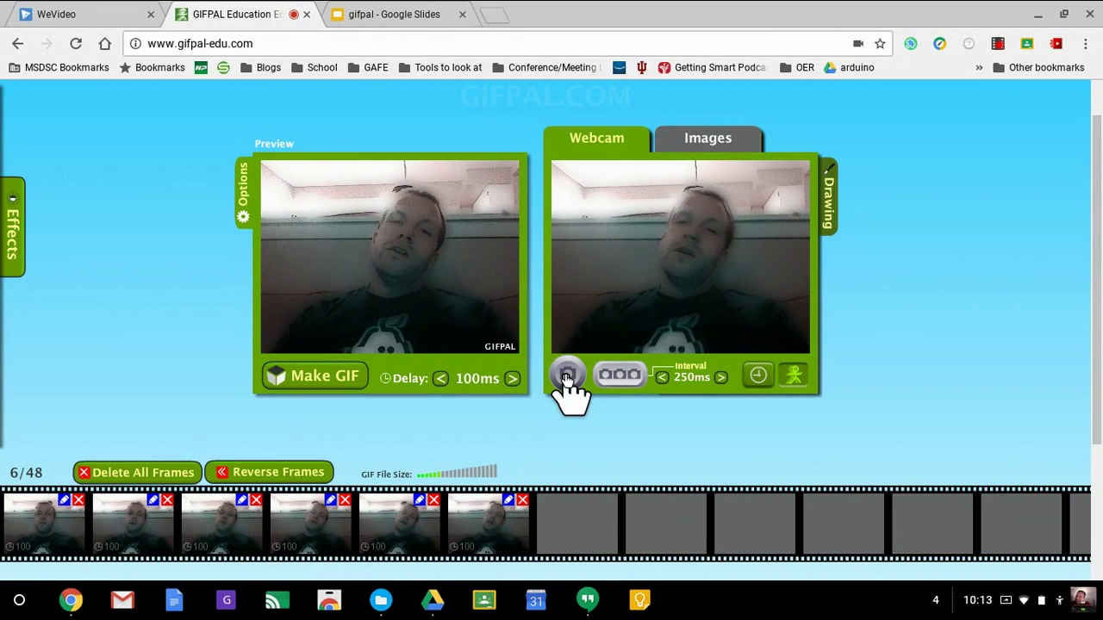
left_click(568, 379)
left_click(568, 379)
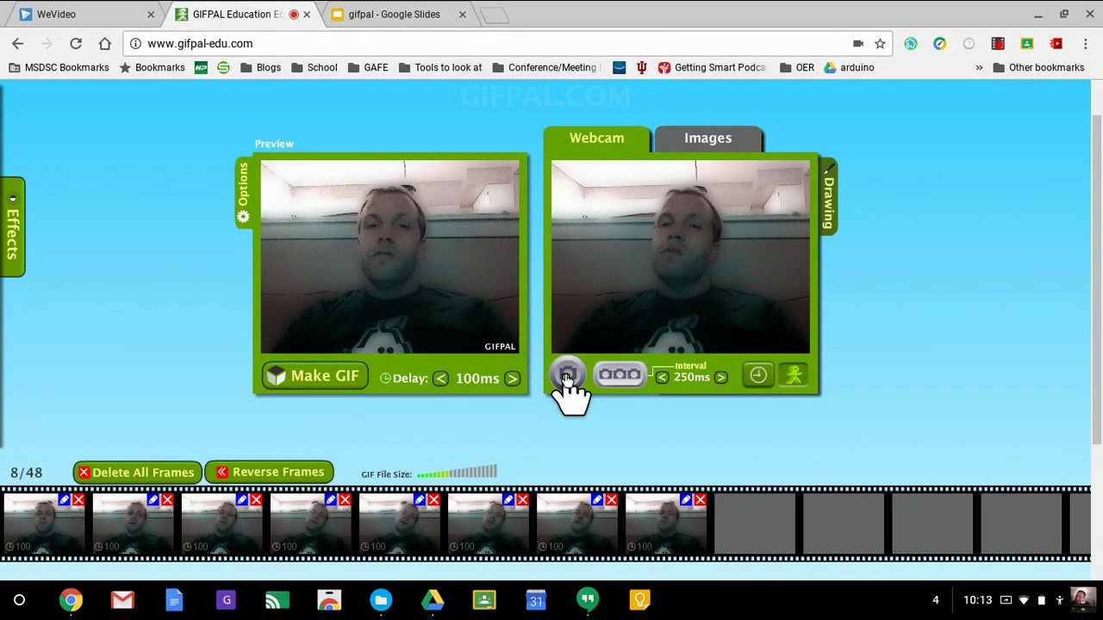
left_click(567, 379)
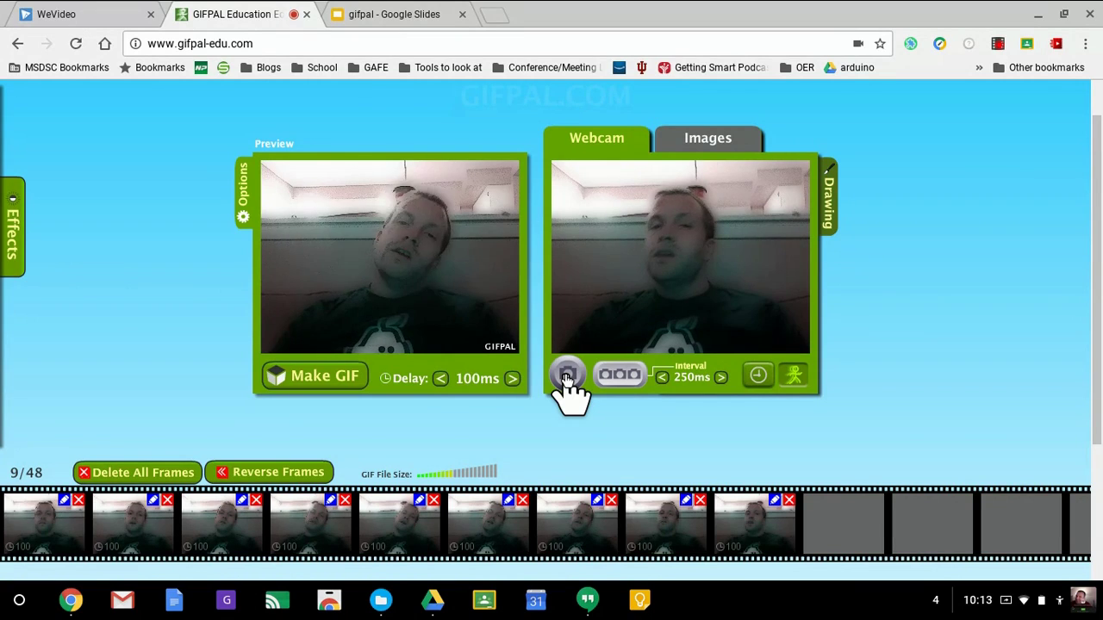
left_click(568, 379)
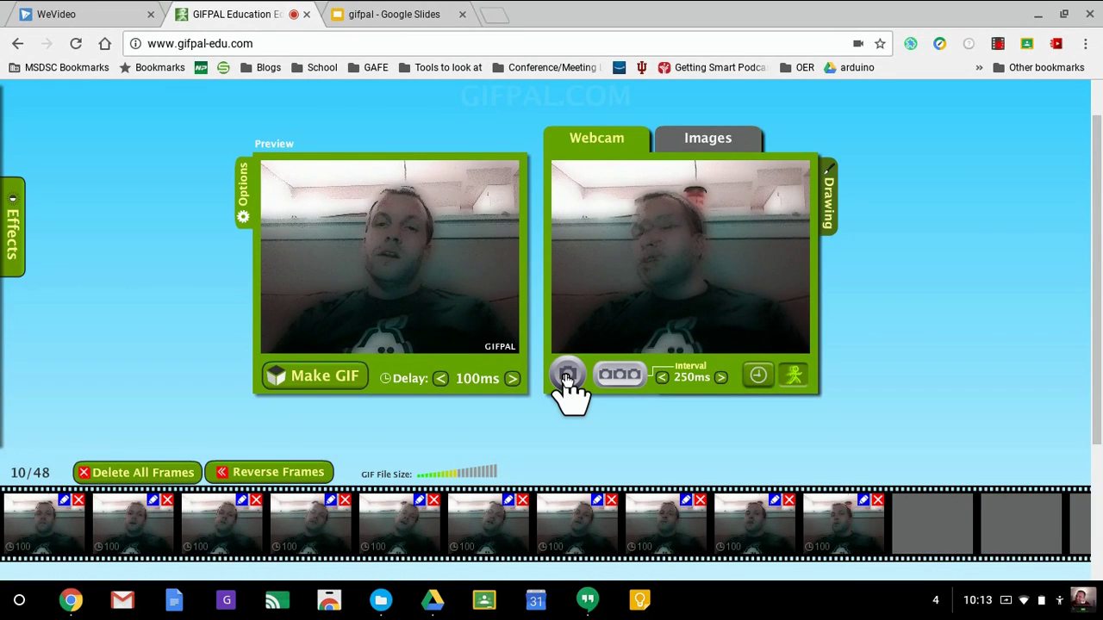
left_click(568, 379)
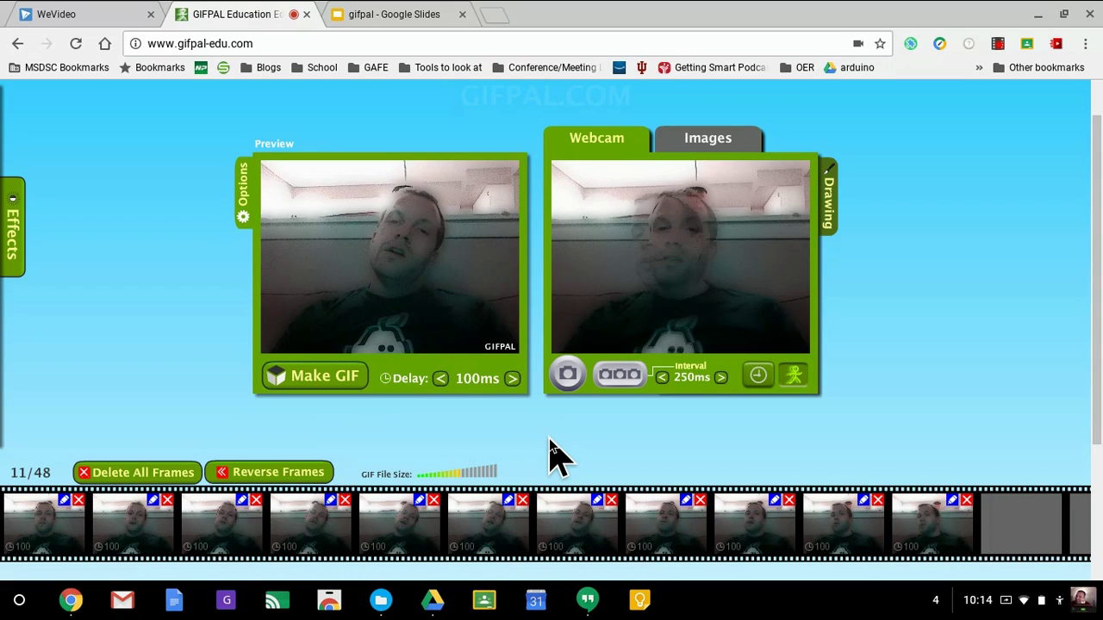
left_click(164, 472)
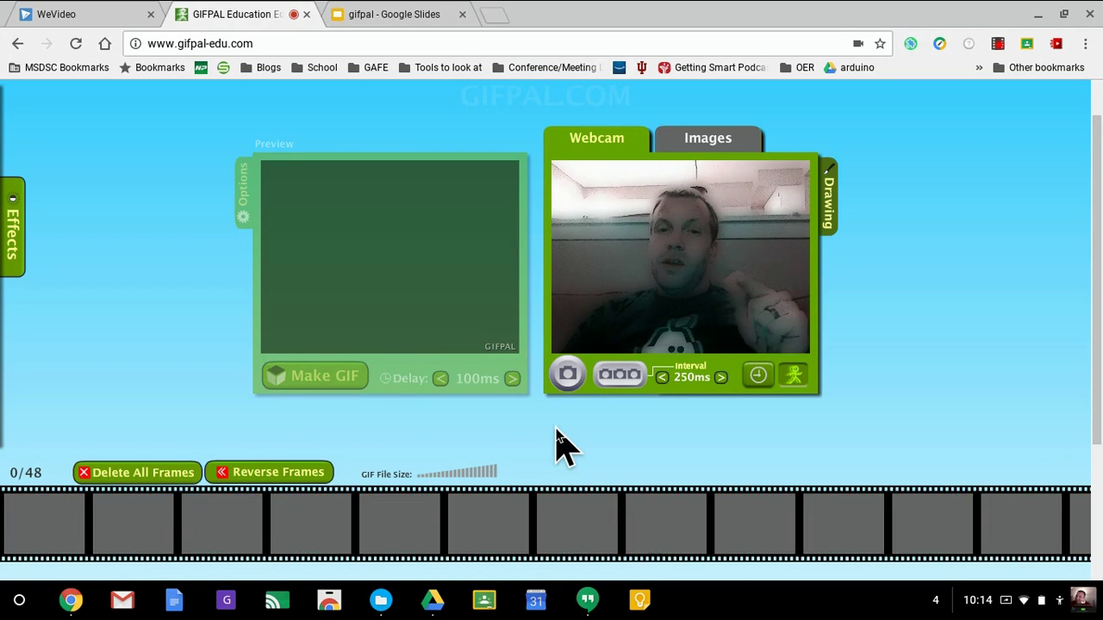
Fill the 48-frame filmstrip with a continuous webcam burst at the 250 ms interval and review the captured frames.
left_click(618, 377)
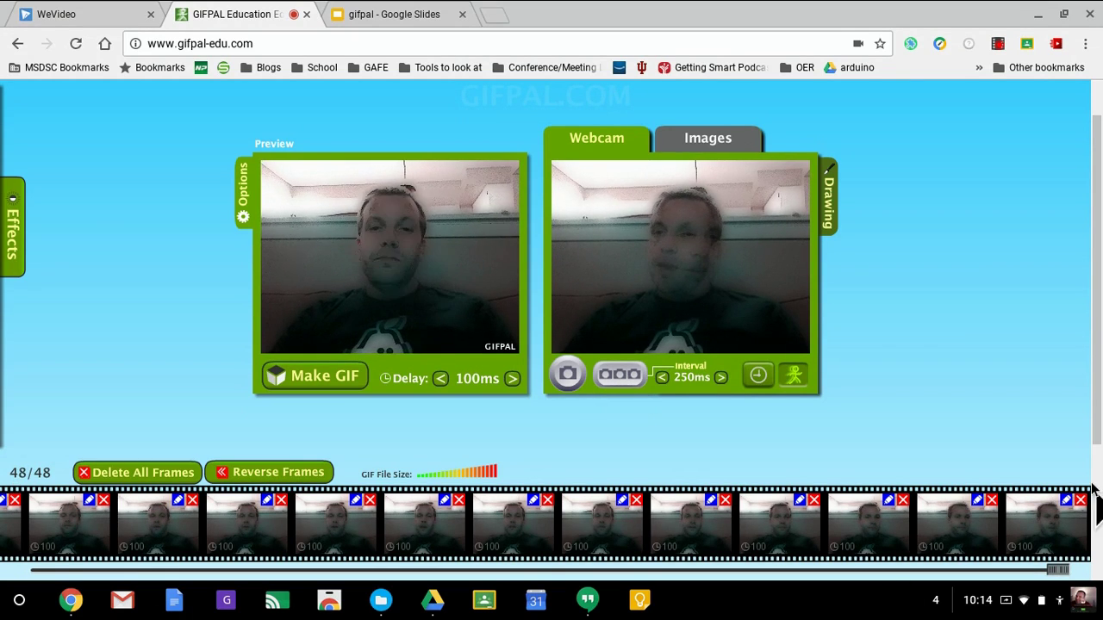
scroll(1086, 510, "down", 1)
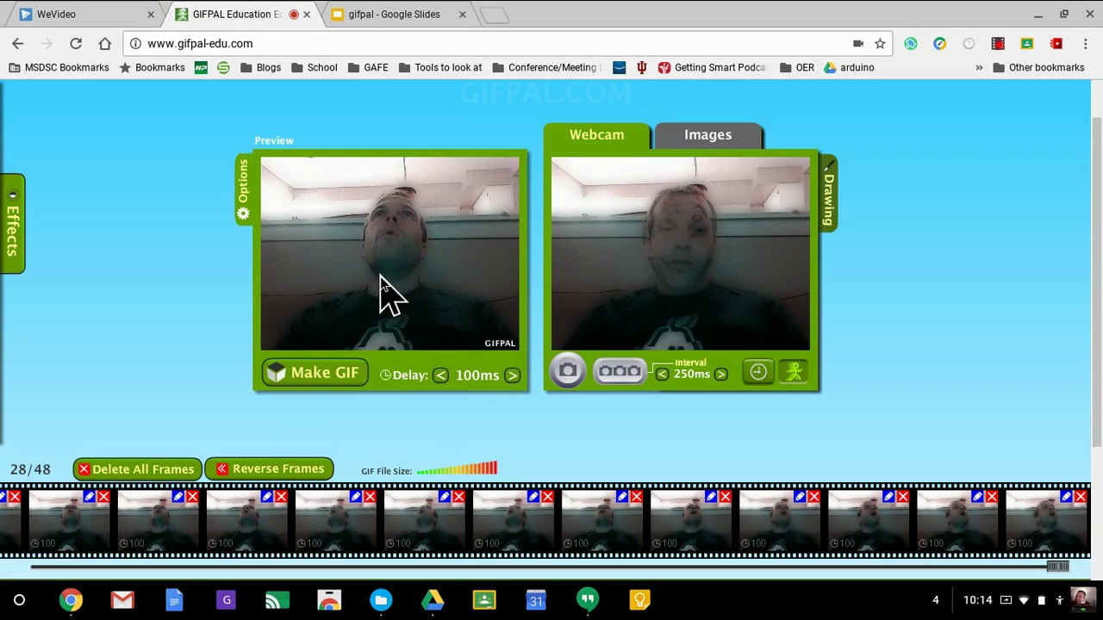
left_click_drag(1058, 567, 760, 567)
left_click_drag(664, 549, 111, 585)
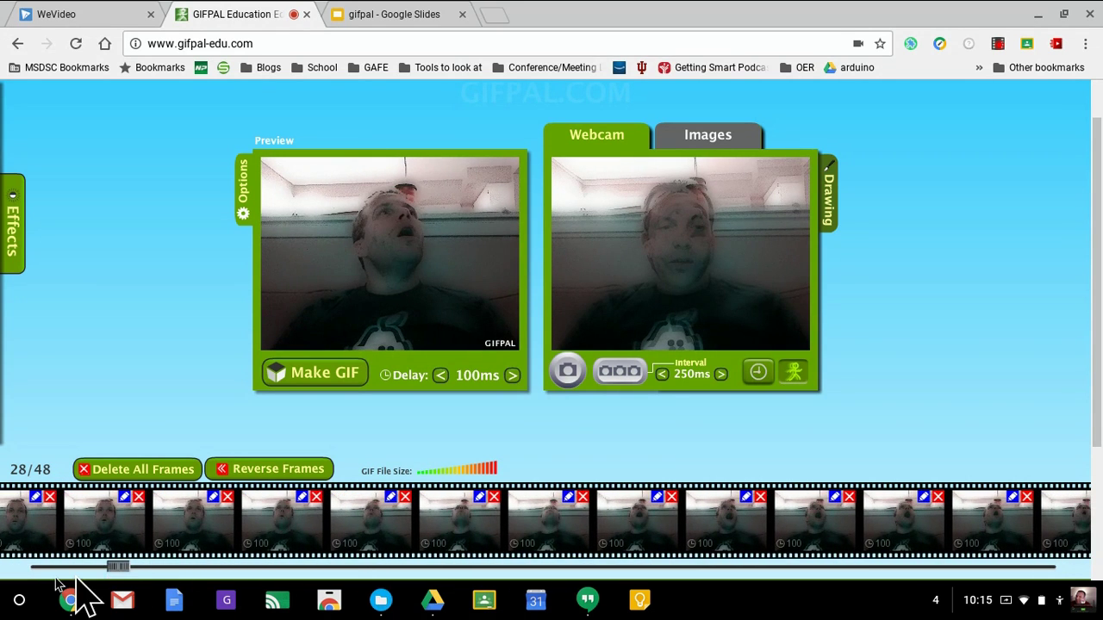
left_click_drag(43, 586, 913, 556)
left_click_drag(1016, 573, 1063, 591)
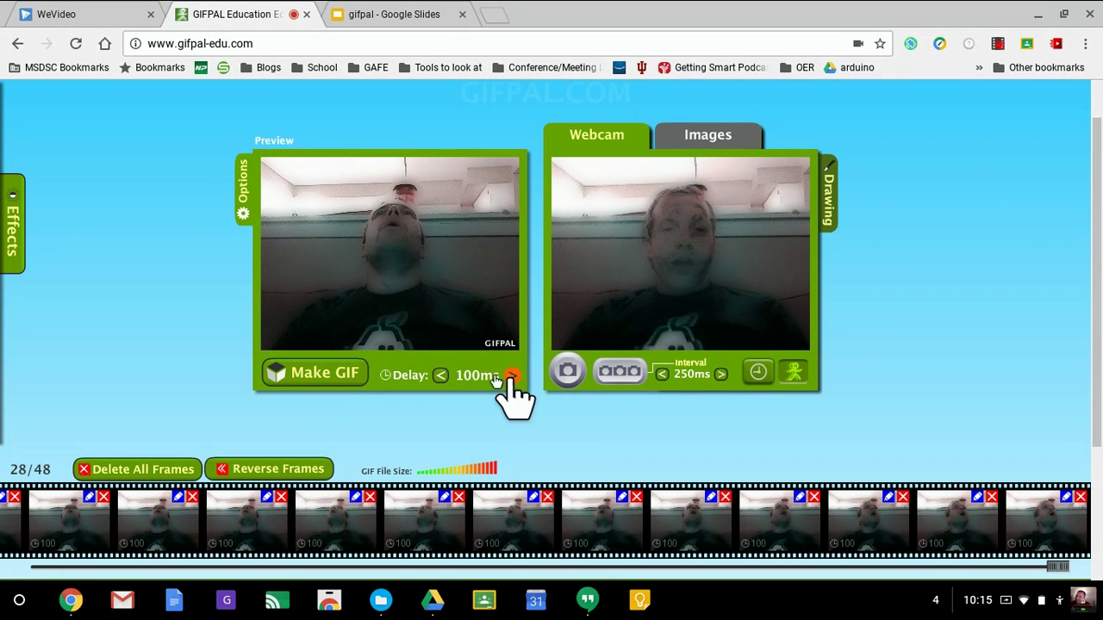
Try frame delays of 200 ms, 50 ms and 100 ms in the preview, and set the delay to 75 ms.
left_click(440, 375)
left_click(513, 379)
left_click(513, 379)
left_click(512, 379)
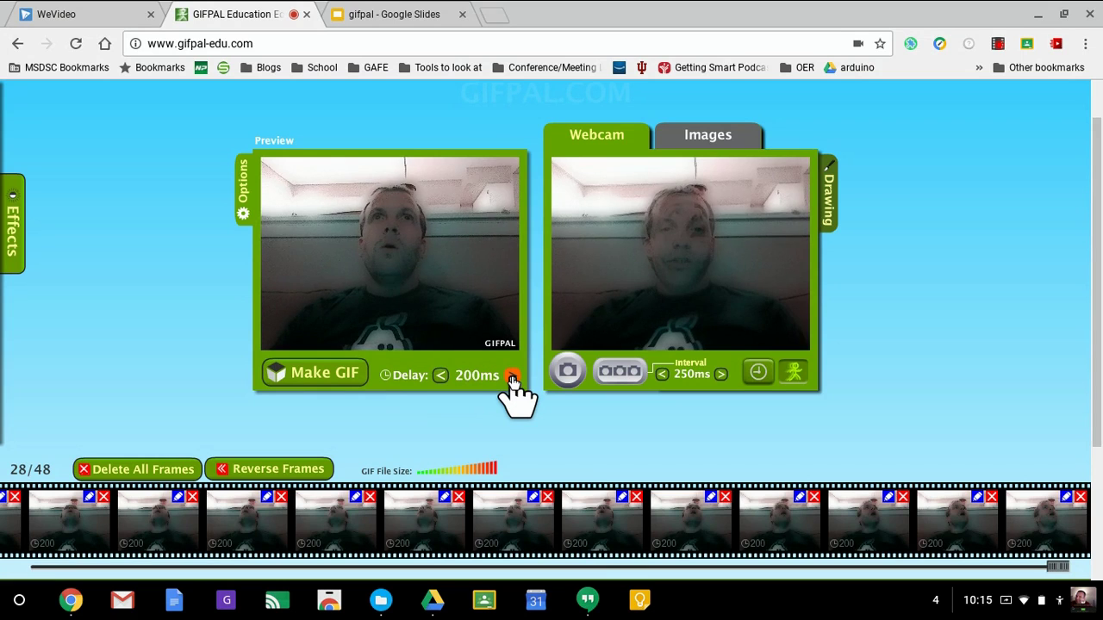
left_click(440, 377)
left_click(440, 376)
left_click(441, 376)
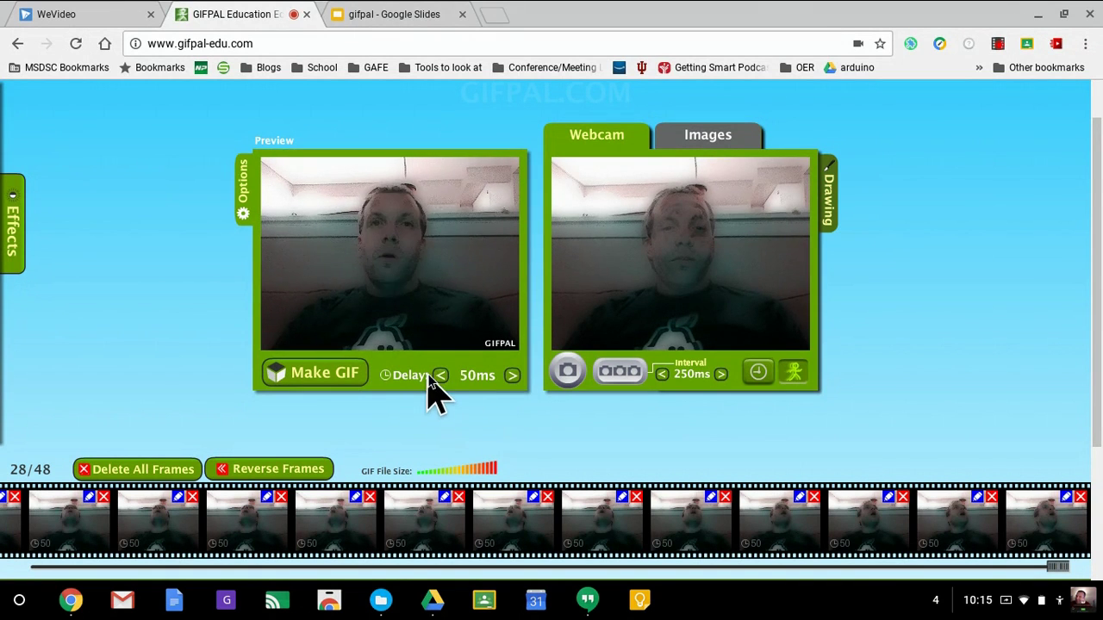
left_click(512, 379)
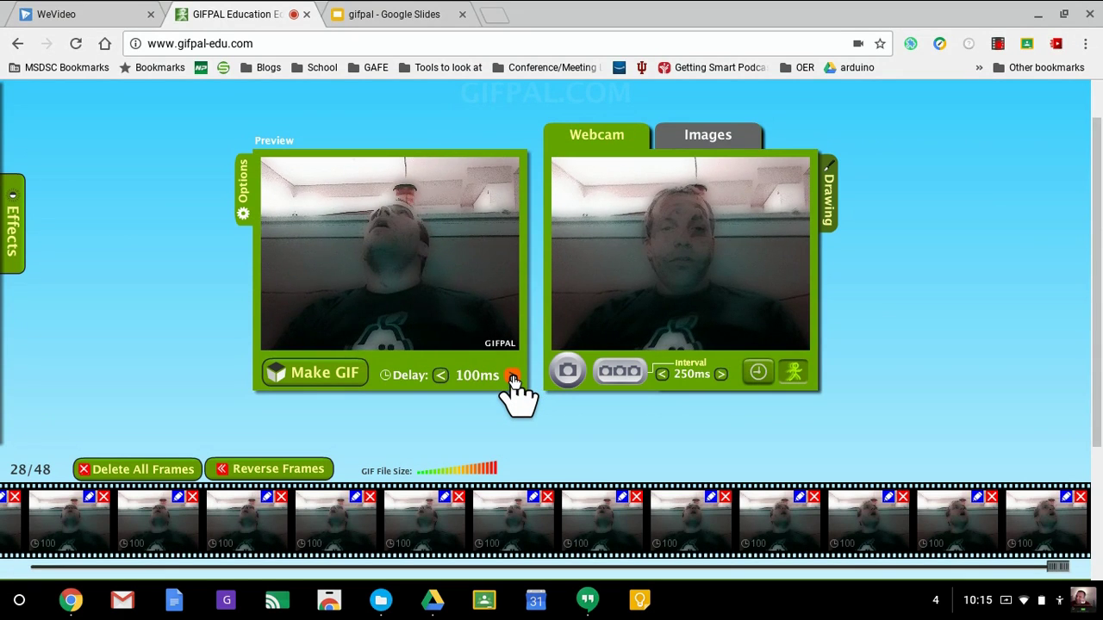
left_click(440, 377)
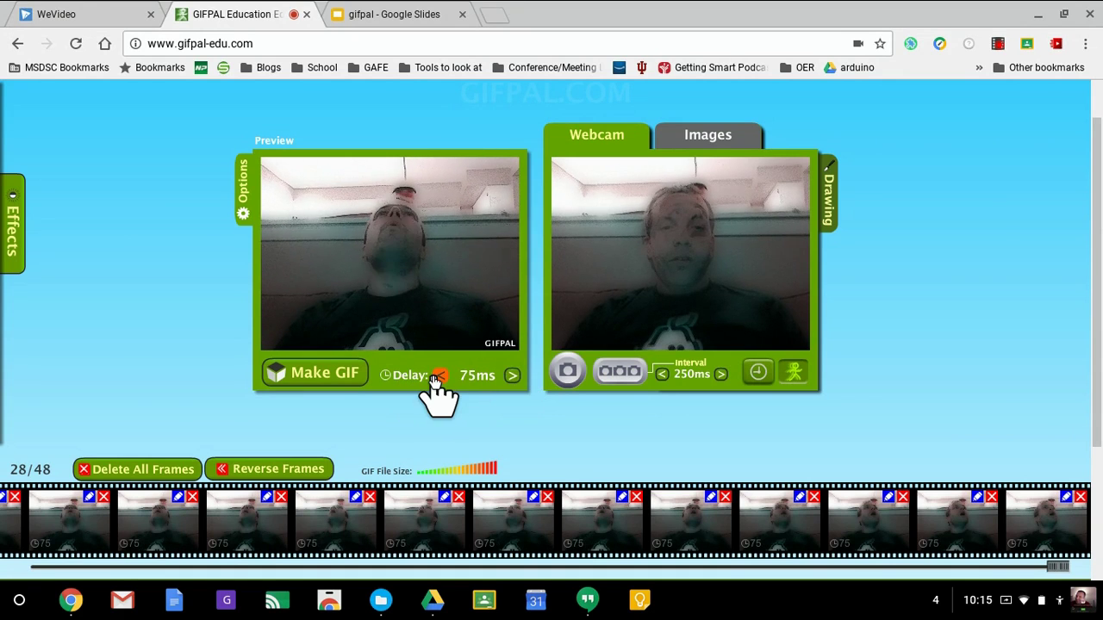
Make the GIF from the frames and download it to the Downloads folder as excited.gif.
left_click(349, 377)
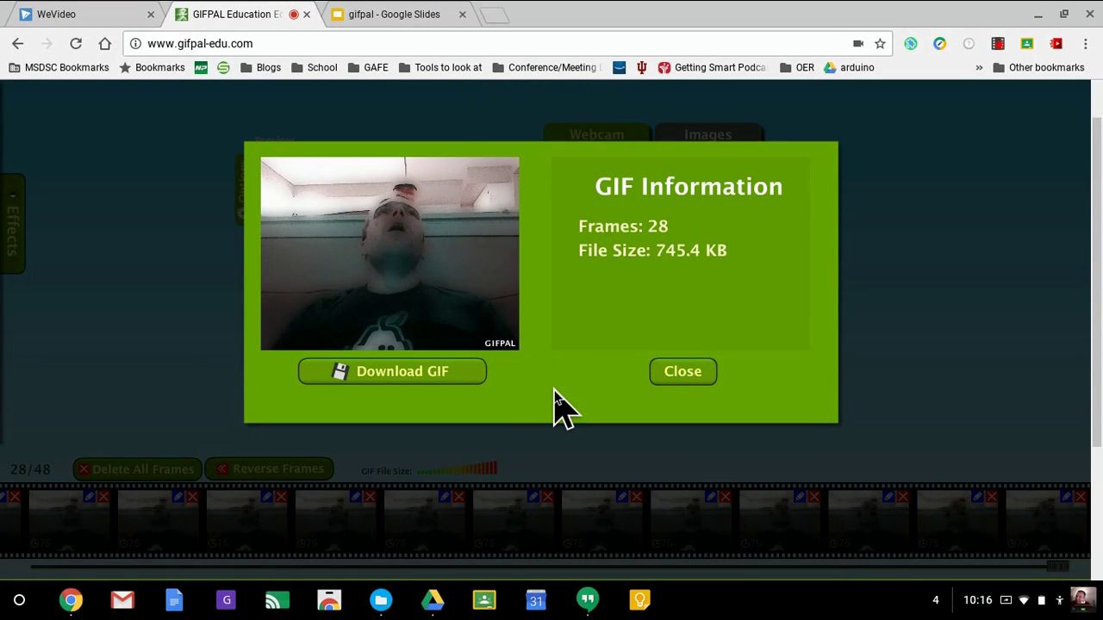
left_click(440, 379)
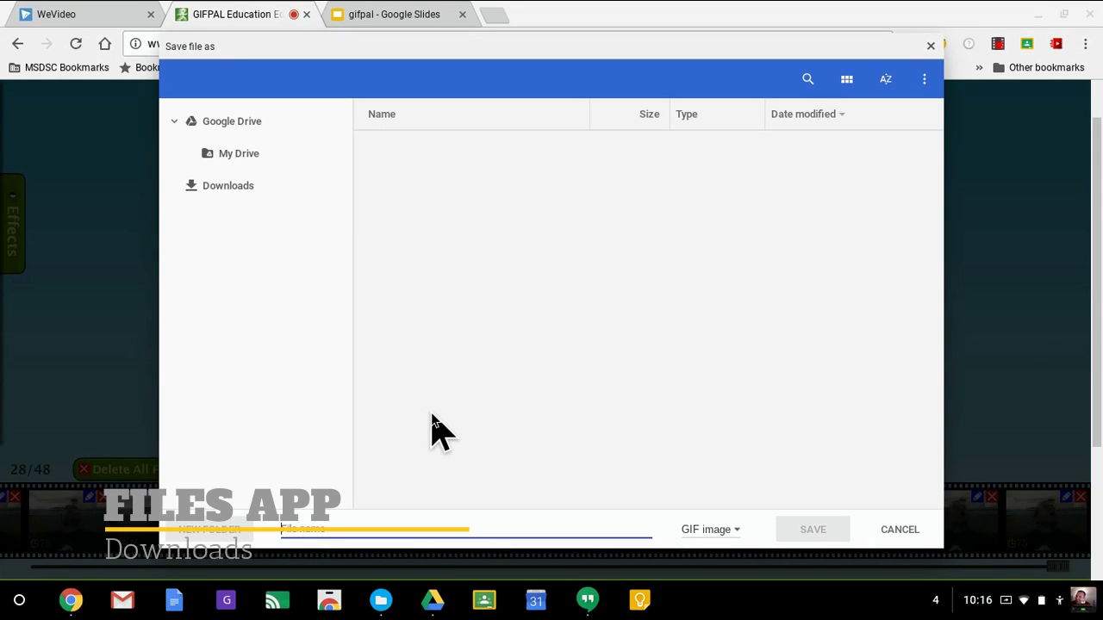
type("xc")
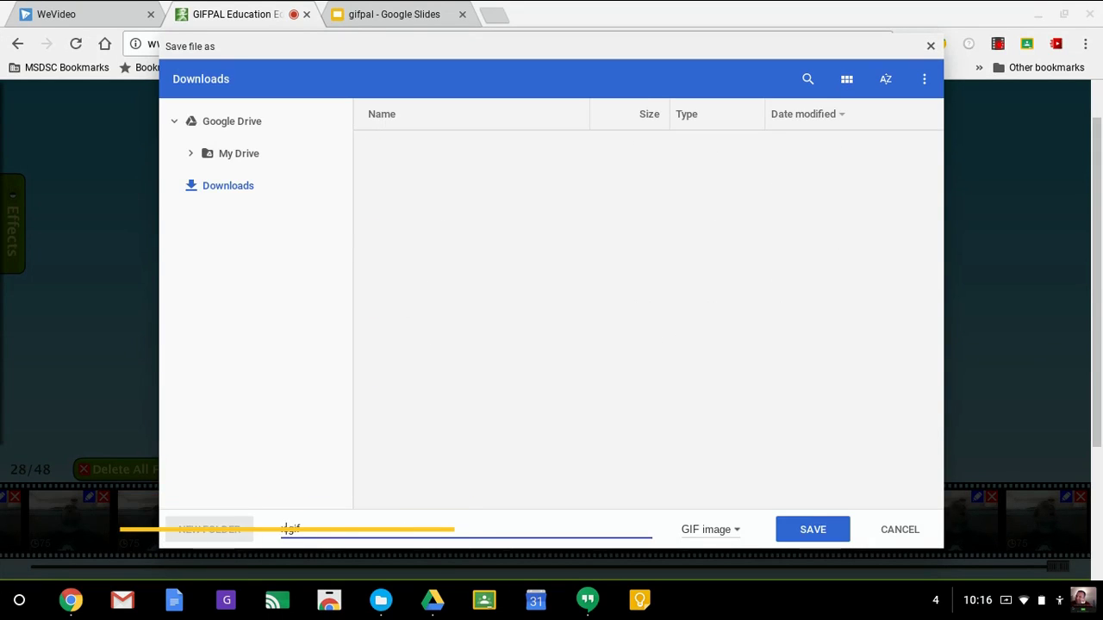
key("BackSpace")
key("BackSpace")
type("ex")
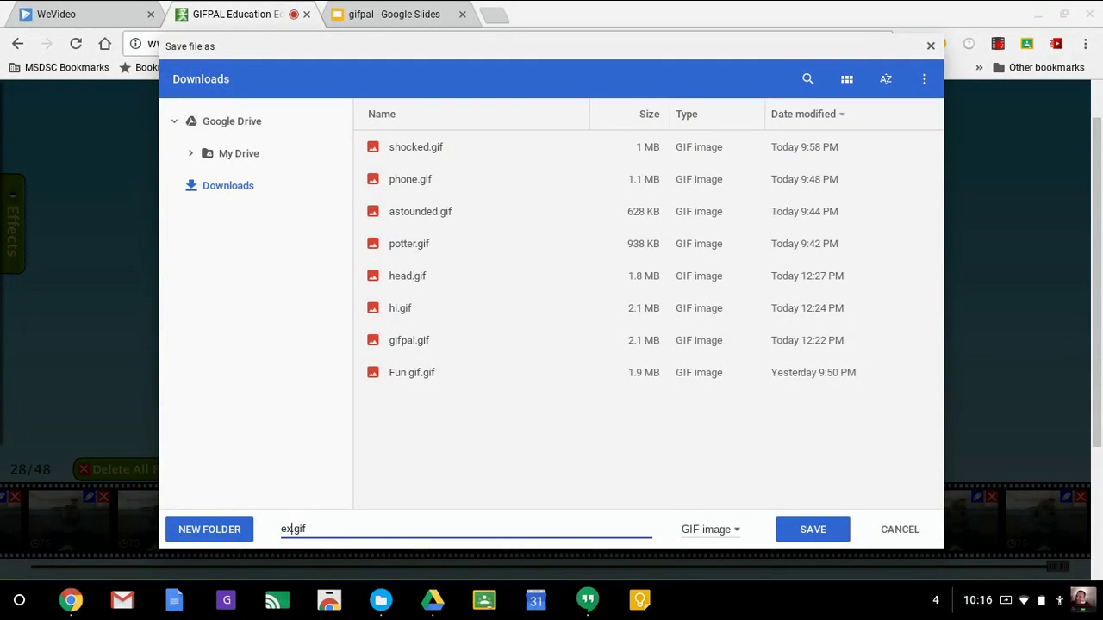
type("cited")
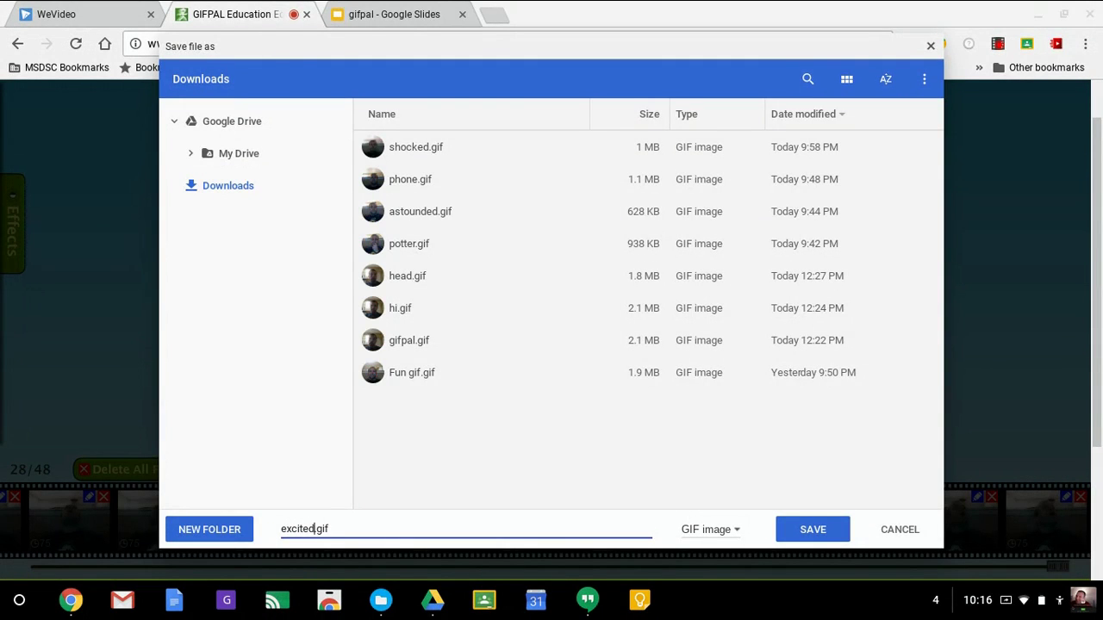
key("Return")
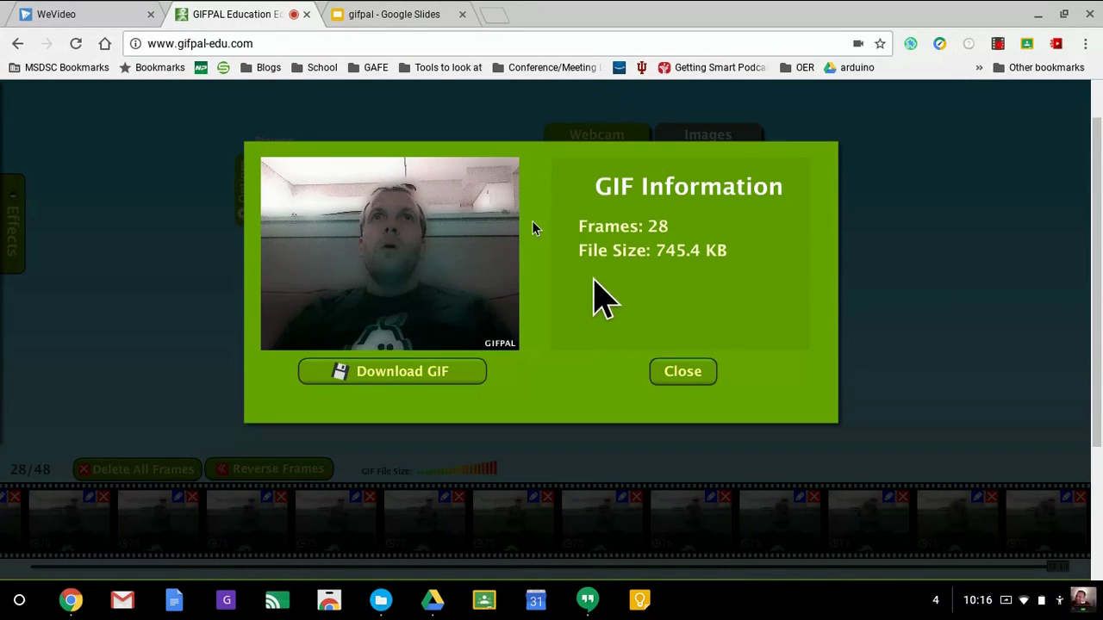
Switch to the gifpal presentation in Google Slides and upload excited.gif from Downloads as an image on slide 1.
left_click(377, 15)
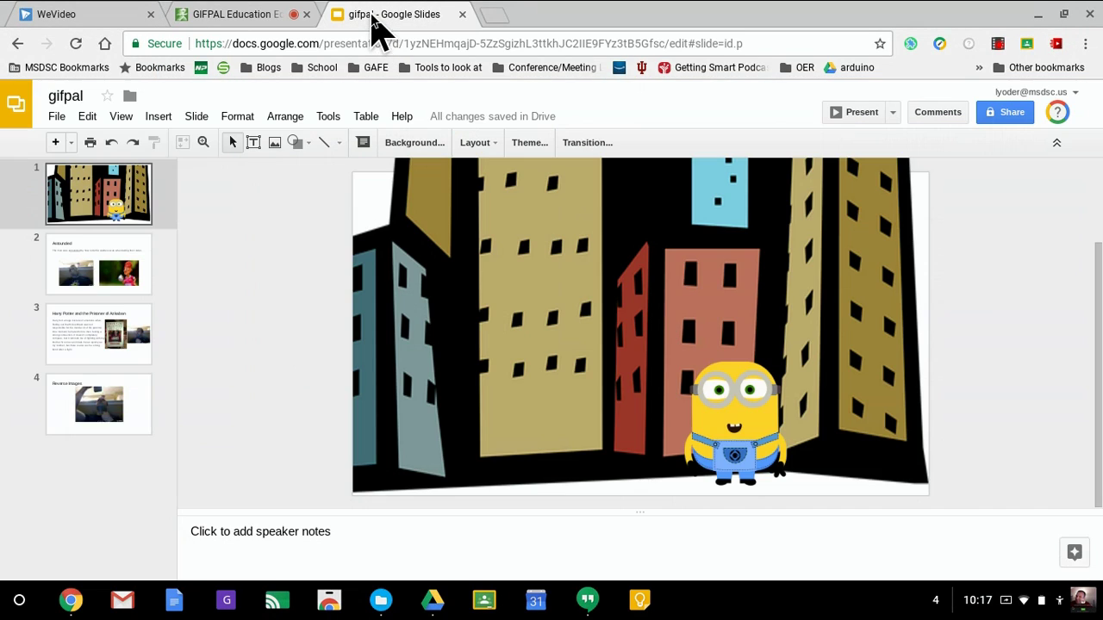
left_click(158, 116)
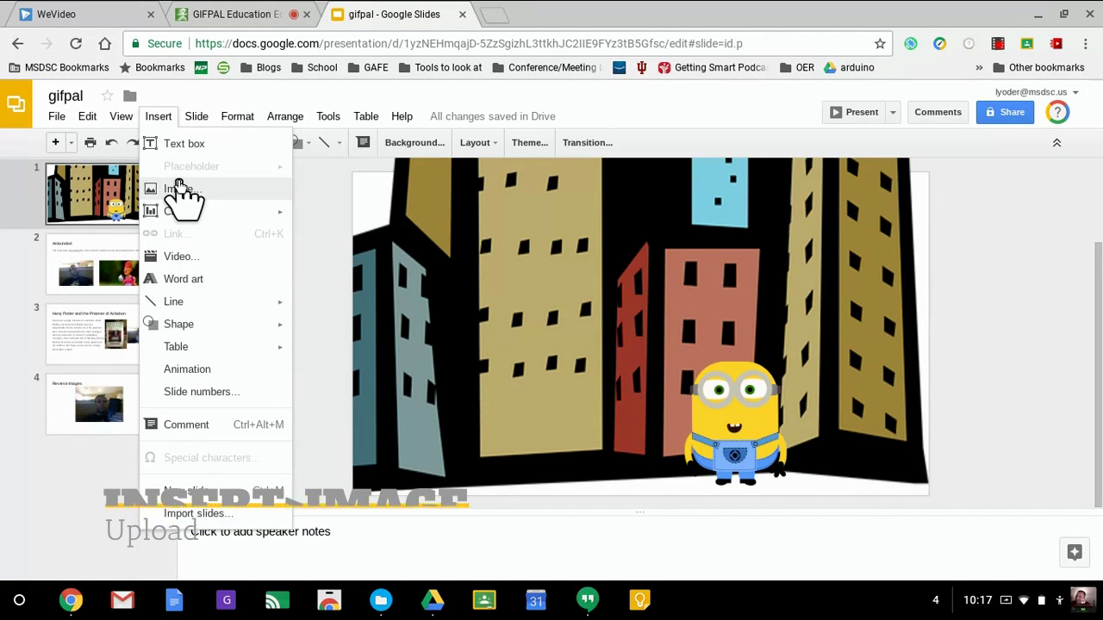
left_click(183, 192)
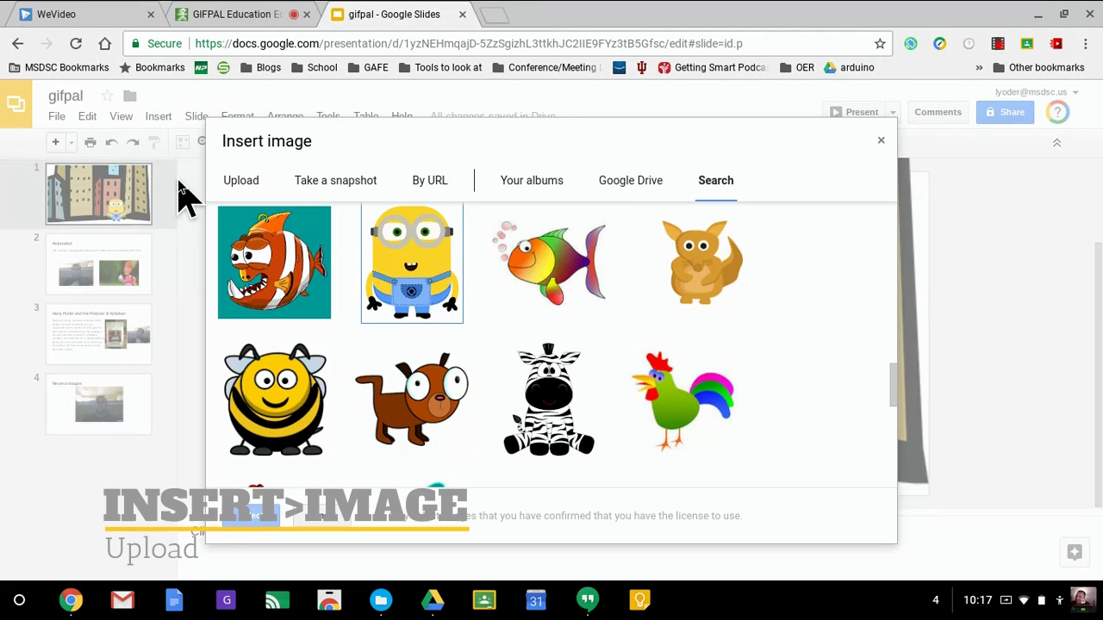
left_click(243, 181)
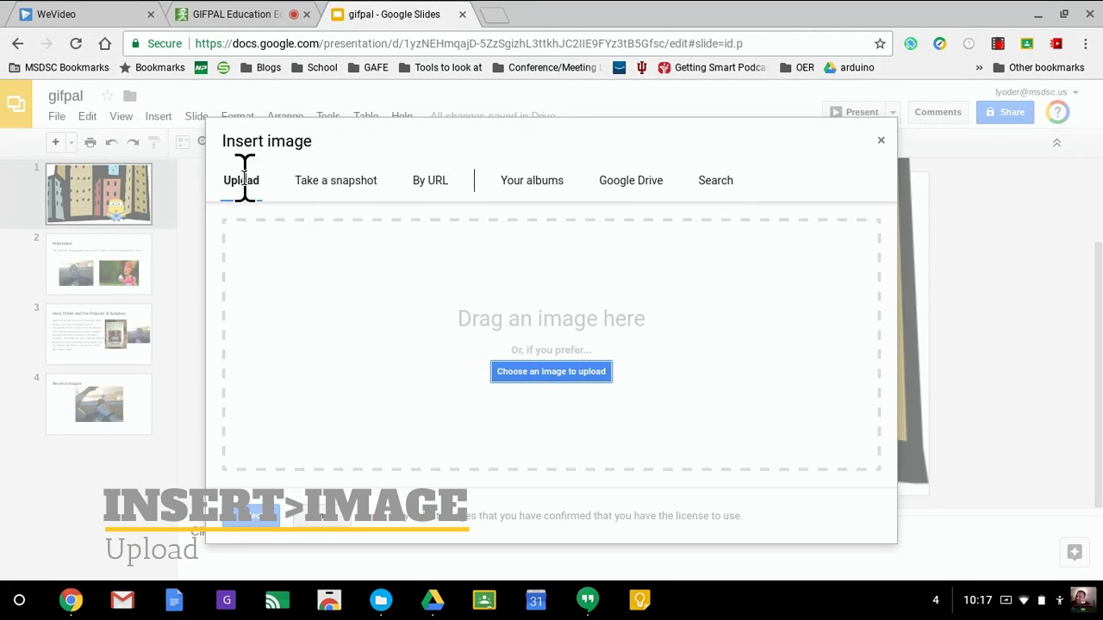
left_click(525, 374)
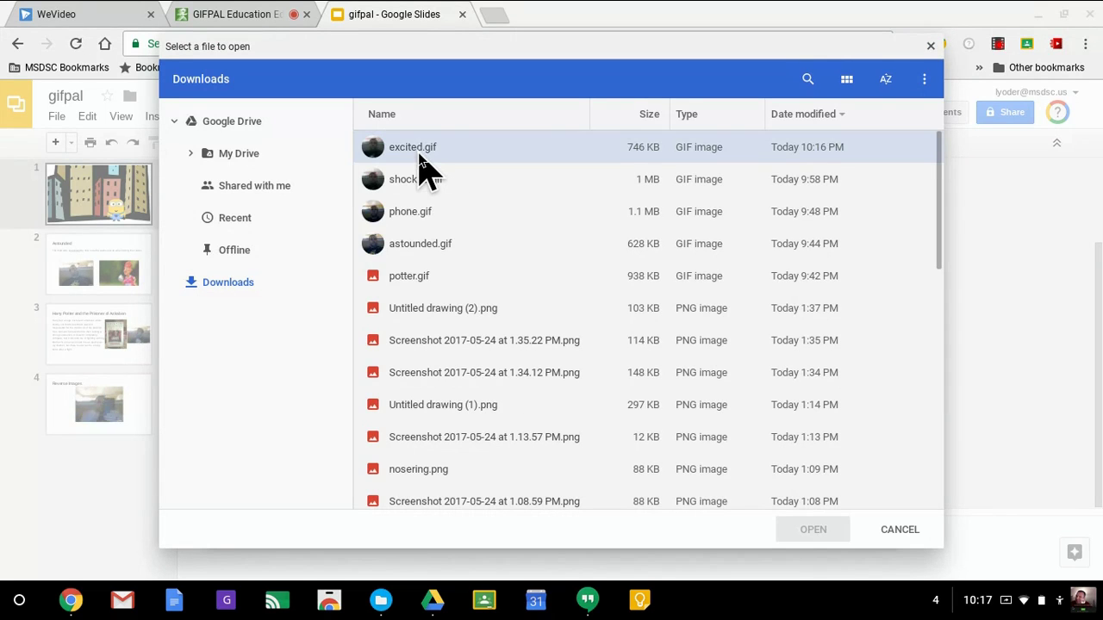
double_click(419, 155)
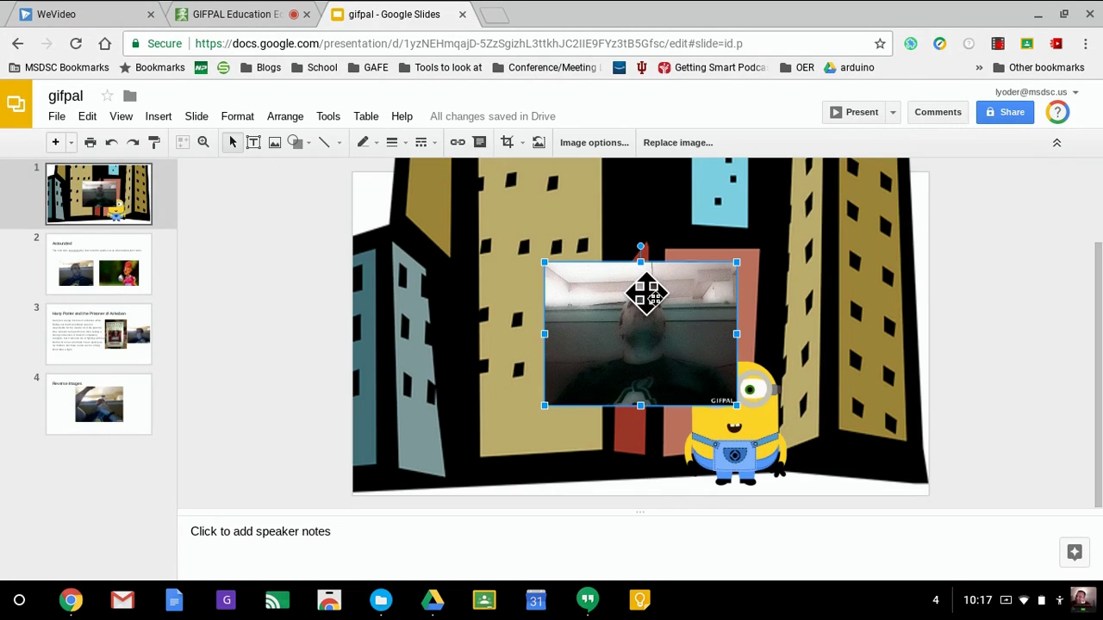
Move the inserted GIF over the minion on slide 1 and mask it with the oval shape.
left_click_drag(654, 302, 769, 365)
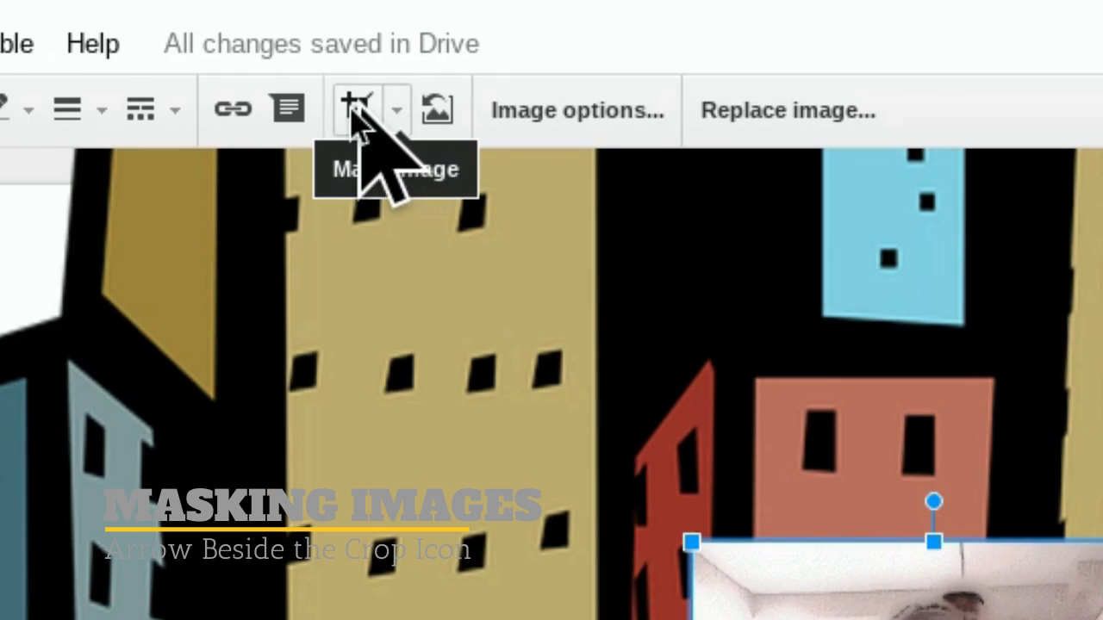
left_click(395, 109)
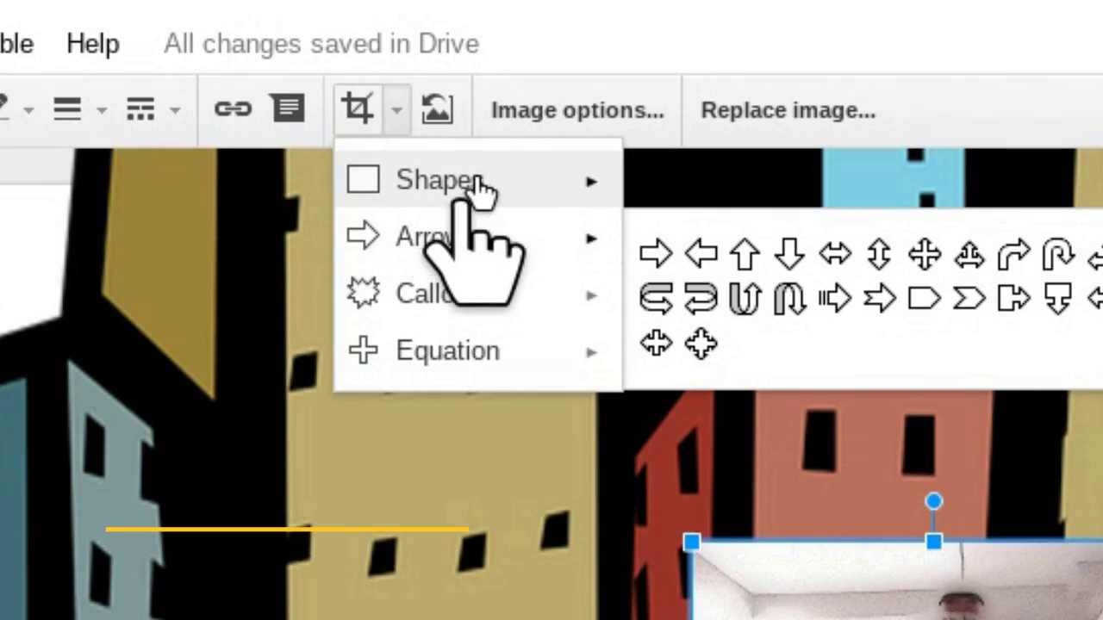
mouse_move(509, 181)
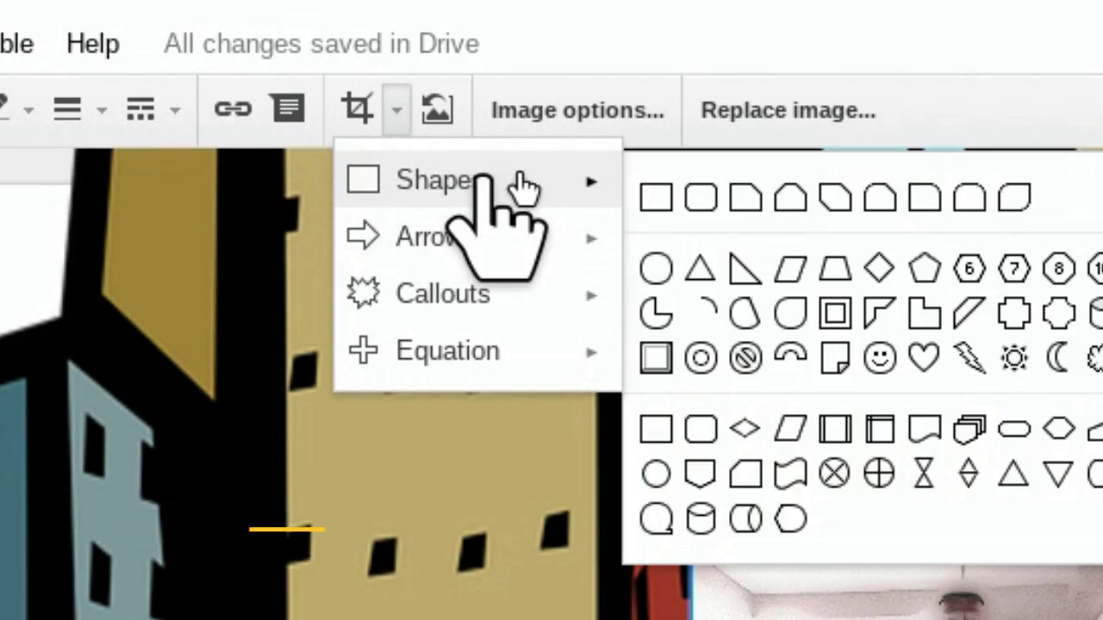
left_click(660, 267)
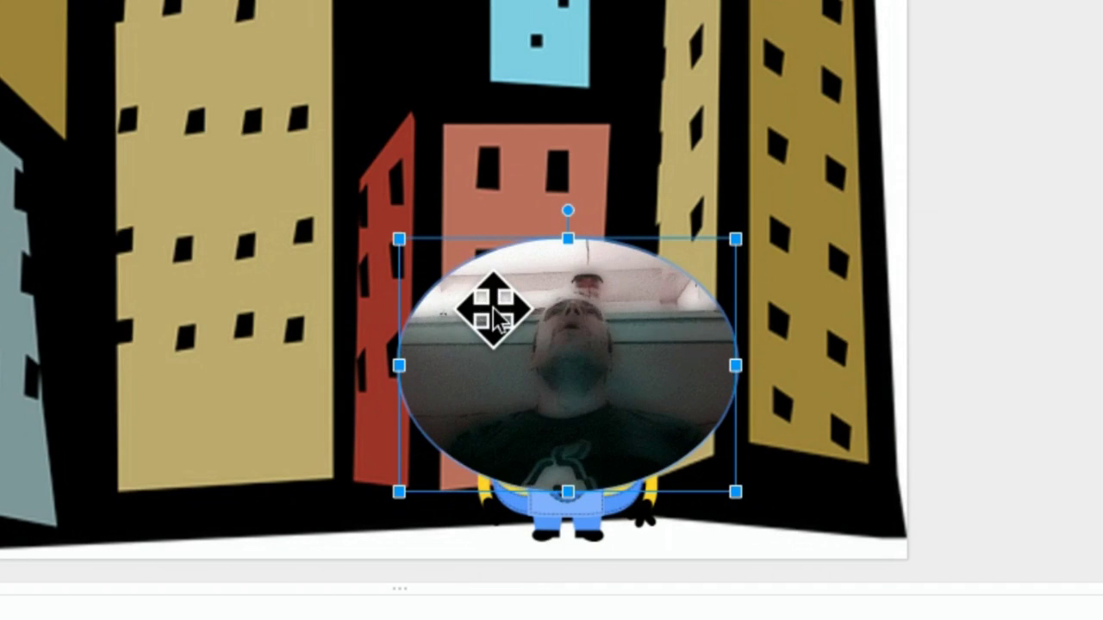
Crop the oval-masked GIF on all sides so that only the face remains over the minion's head.
double_click(488, 306)
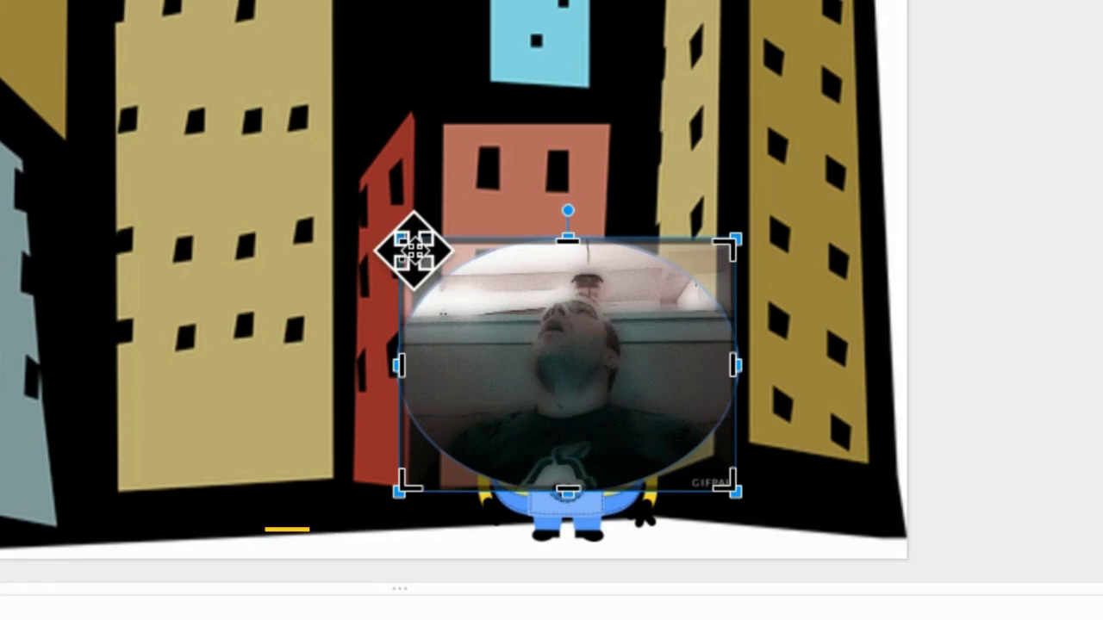
left_click_drag(420, 249, 513, 244)
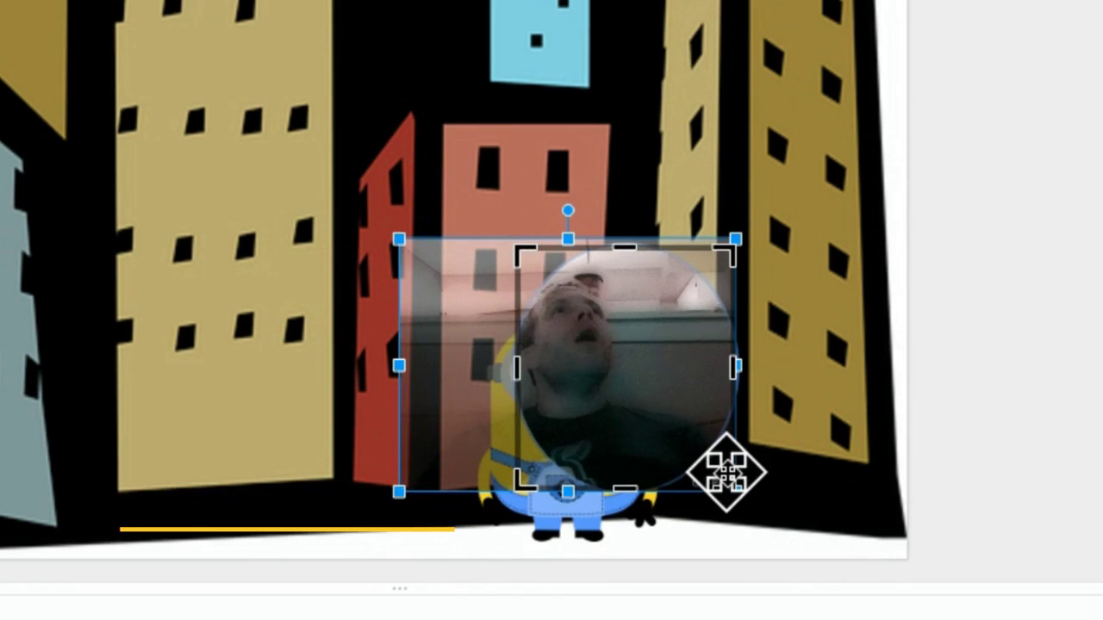
left_click_drag(733, 479, 633, 437)
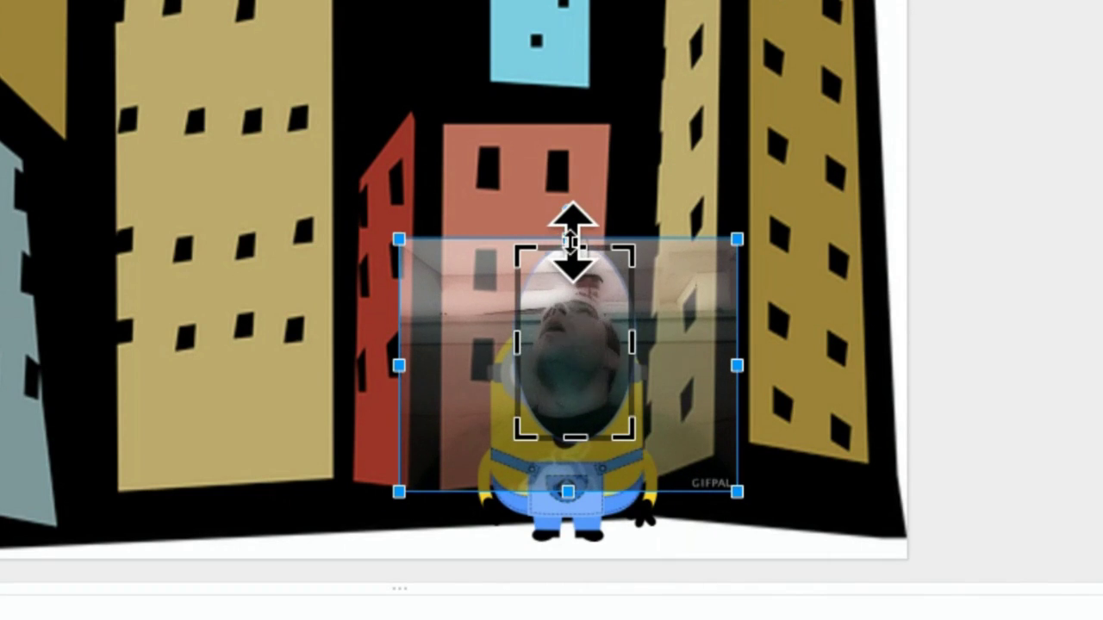
left_click_drag(572, 256, 566, 274)
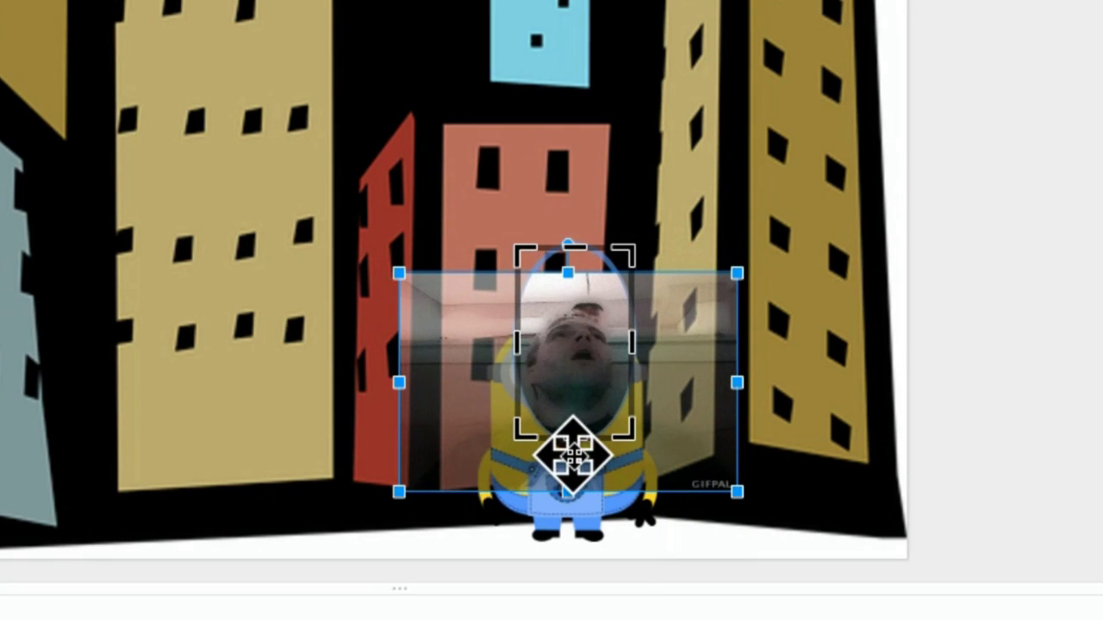
key("ctrl+z")
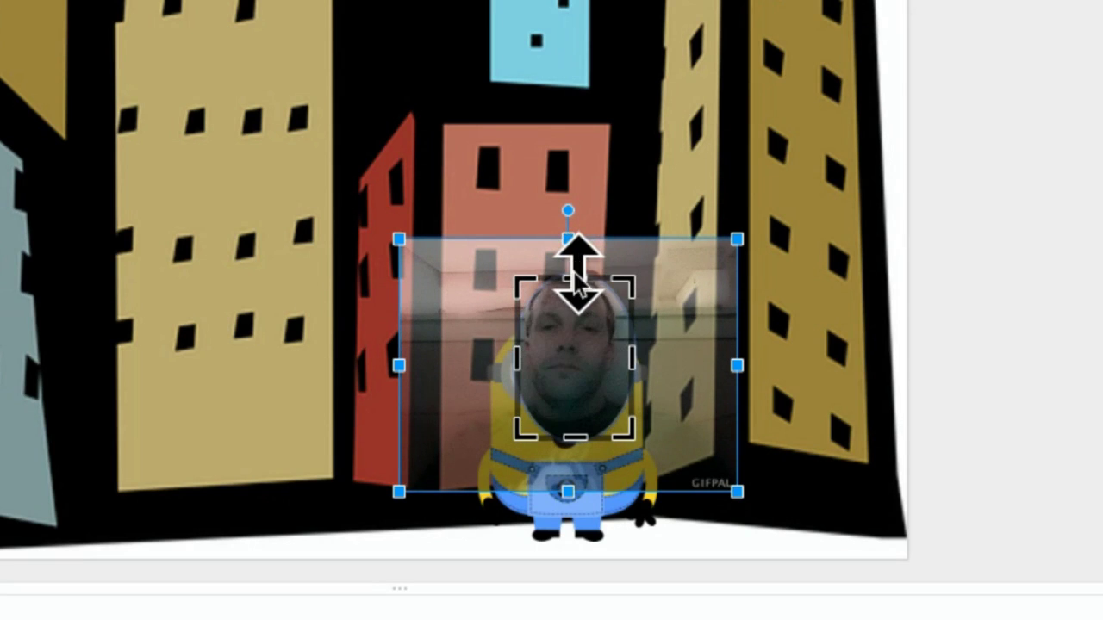
left_click_drag(575, 265, 576, 277)
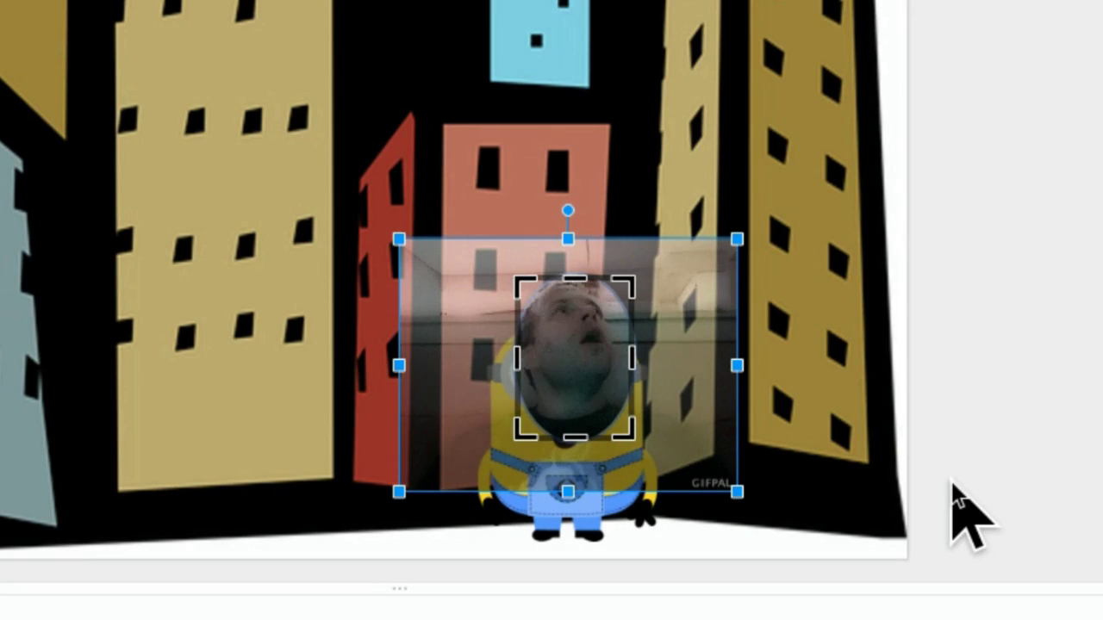
key("Escape")
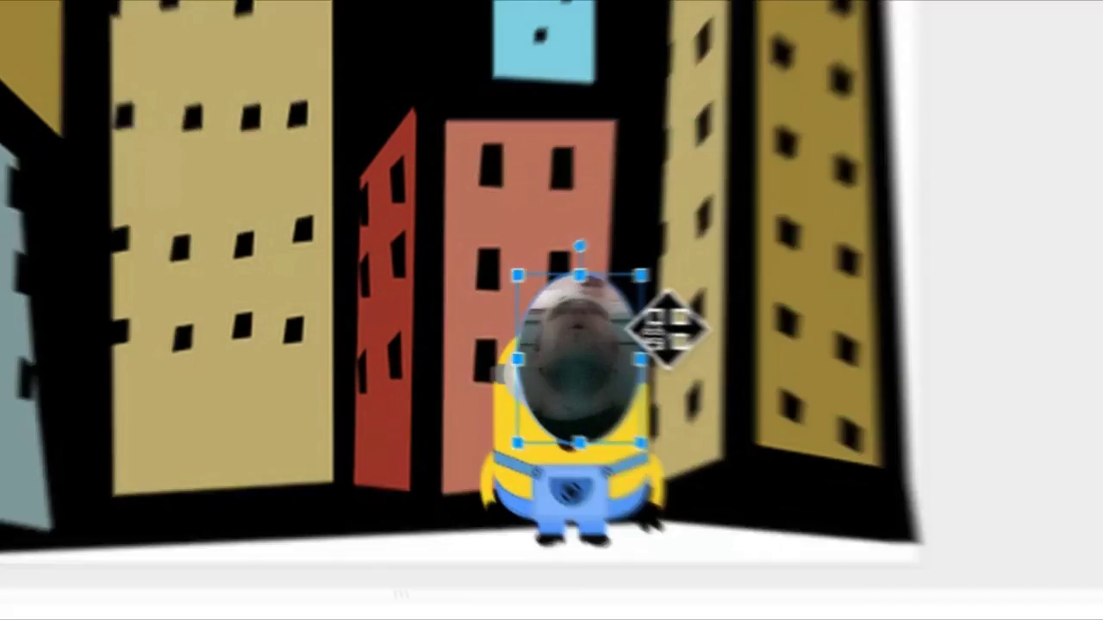